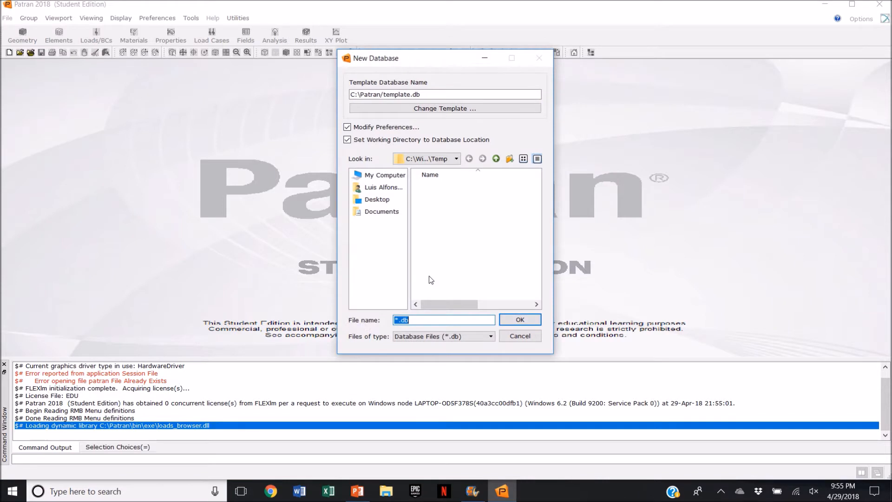
Step: Create a new database named Anchor in the Desktop\Vacations\FILES folder
{"action": "type", "text": "Anchor"}
{"action": "left_click", "coordinate": [377, 199]}
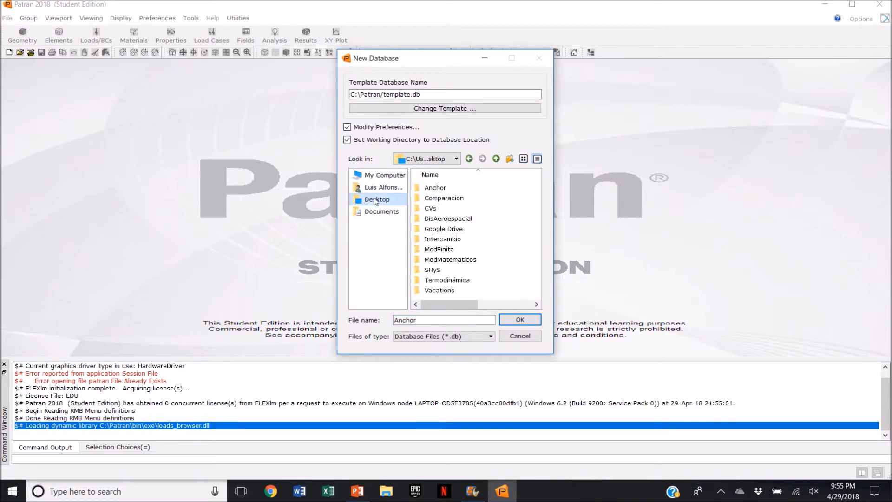
{"action": "double_click", "coordinate": [437, 290]}
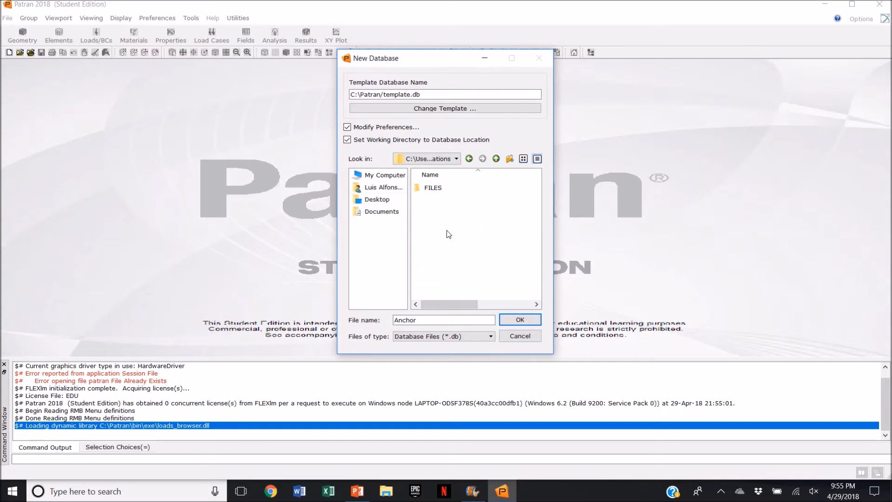
{"action": "double_click", "coordinate": [435, 188]}
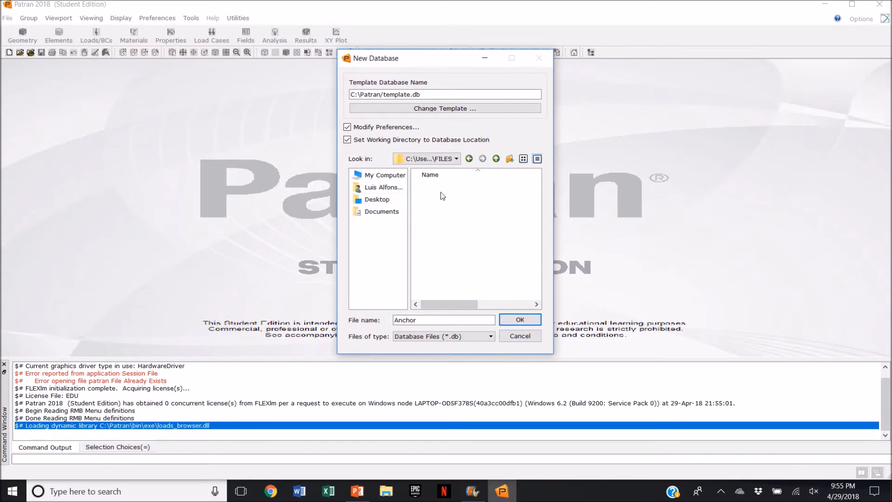
{"action": "left_click", "coordinate": [521, 320]}
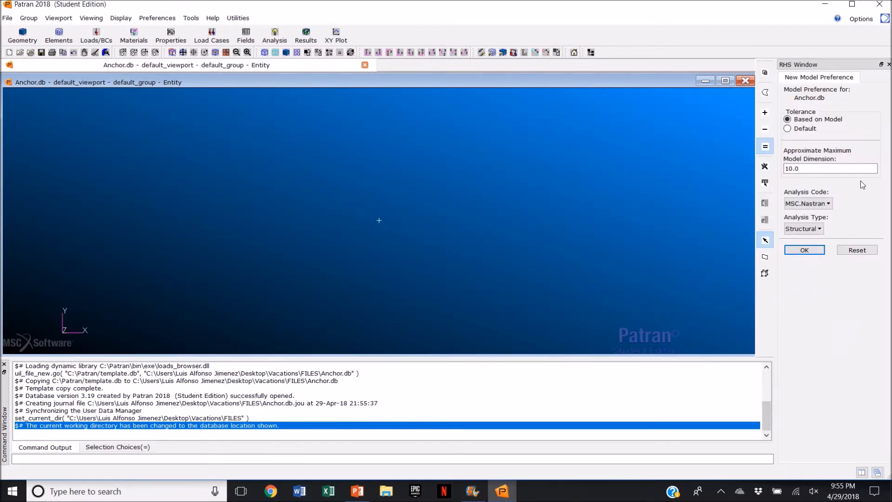
Step: Set the approximate maximum model dimension to 70 in the new model preferences
{"action": "double_click", "coordinate": [873, 169]}
{"action": "type", "text": "70"}
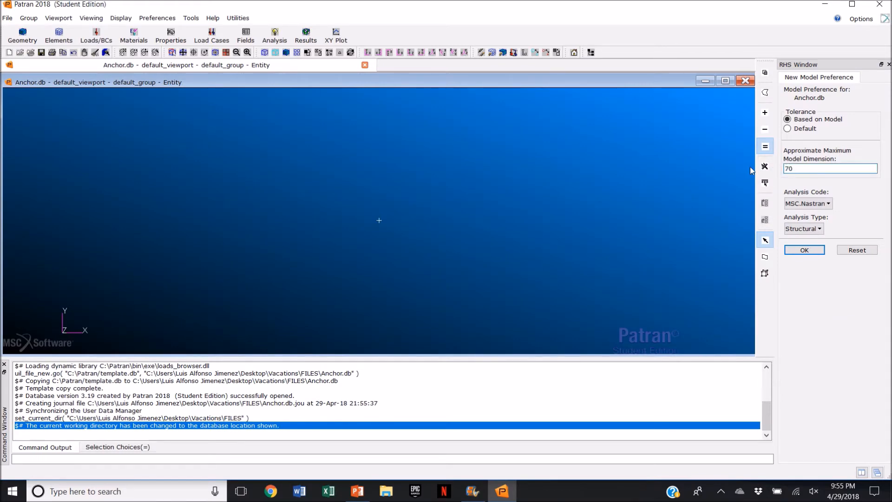
{"action": "key", "text": "Return"}
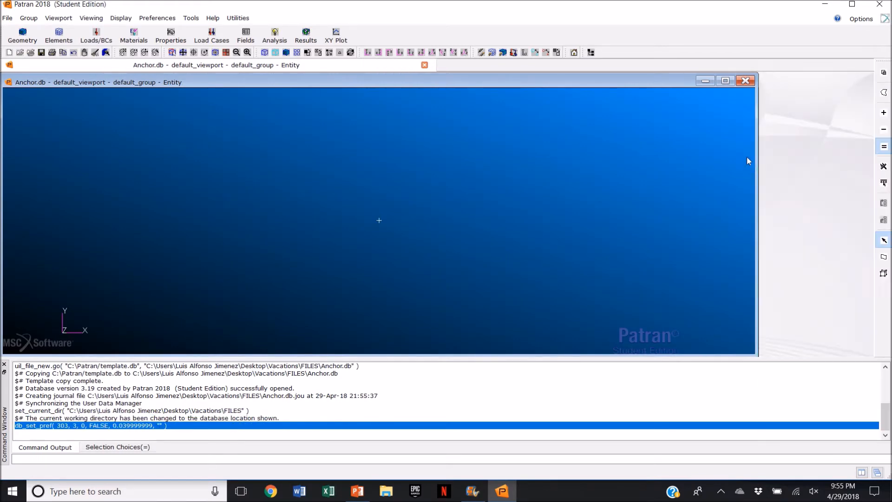
Step: Import Anchor.igs as an IGES model with Import to Parasolid turned off
{"action": "left_click", "coordinate": [8, 18]}
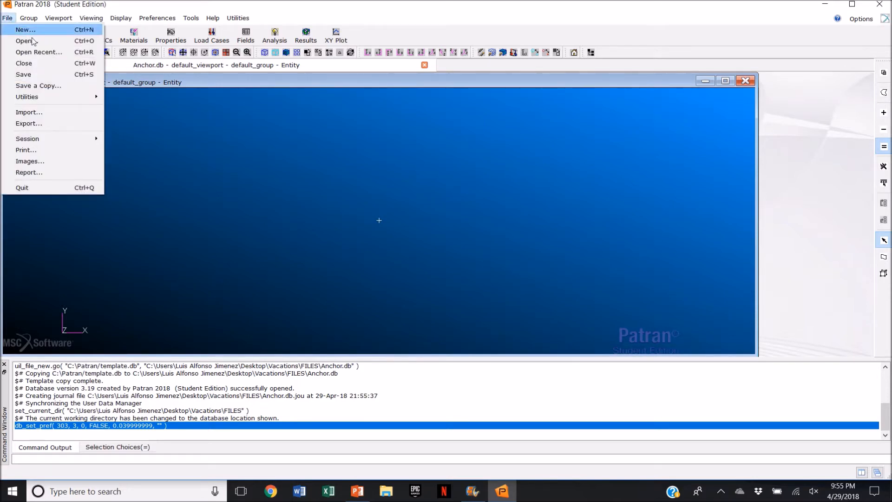
{"action": "left_click", "coordinate": [78, 113]}
{"action": "left_click", "coordinate": [485, 74]}
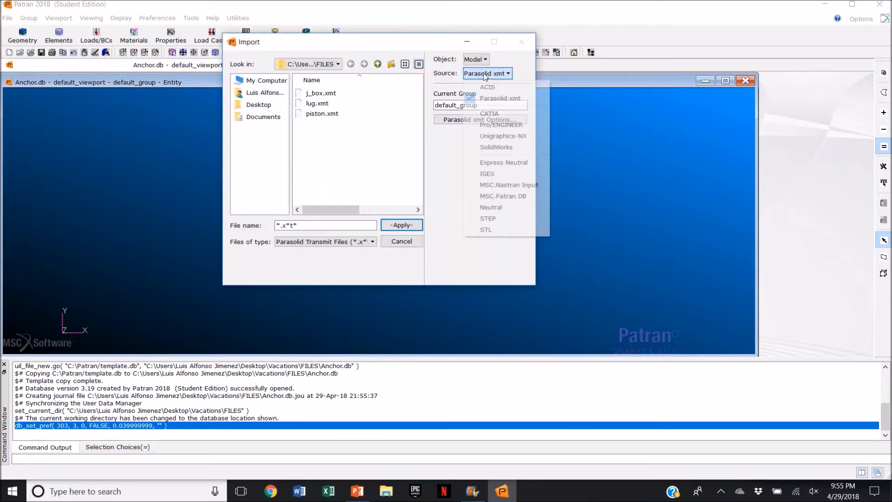
{"action": "left_click", "coordinate": [505, 174]}
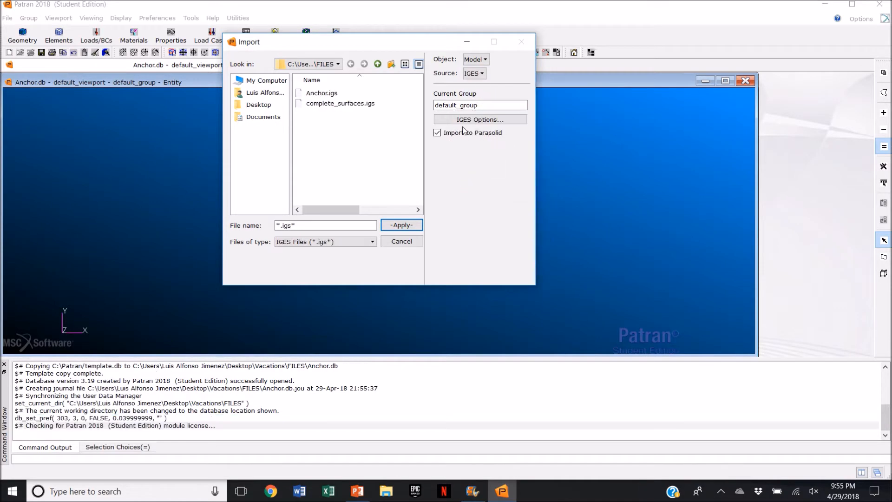
{"action": "left_click", "coordinate": [438, 132]}
{"action": "left_click", "coordinate": [346, 94]}
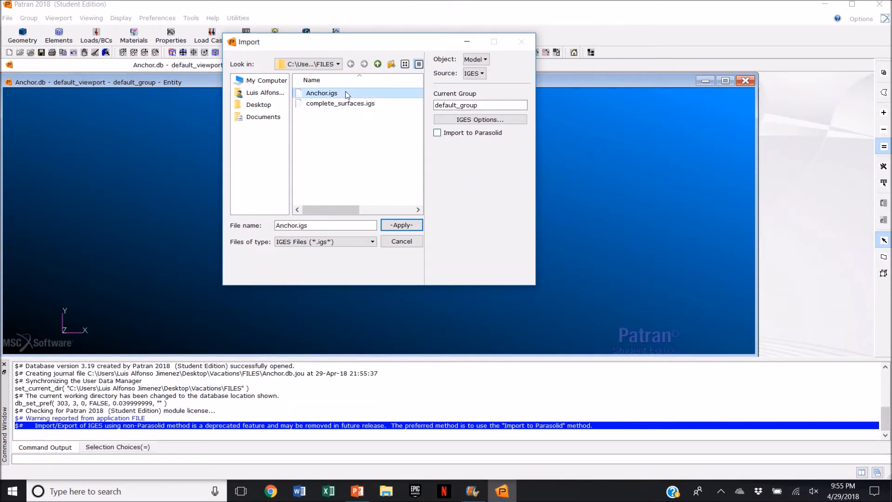
{"action": "left_click", "coordinate": [396, 224]}
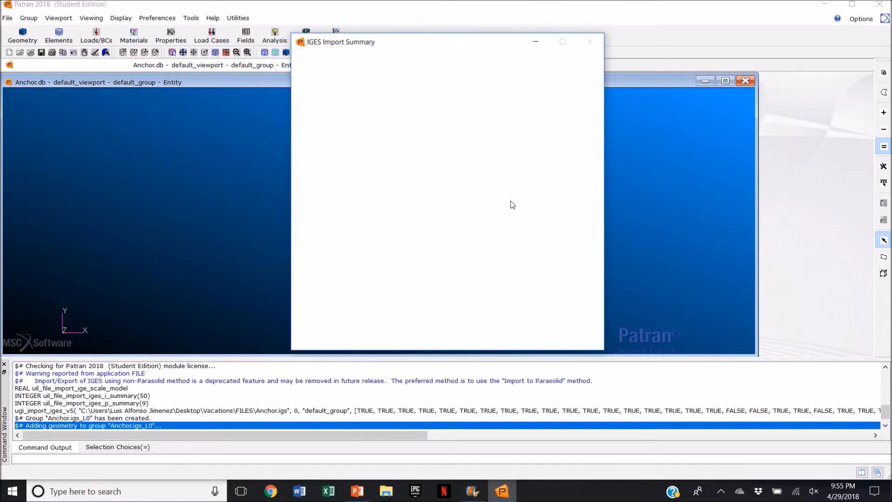
{"action": "left_click", "coordinate": [455, 334]}
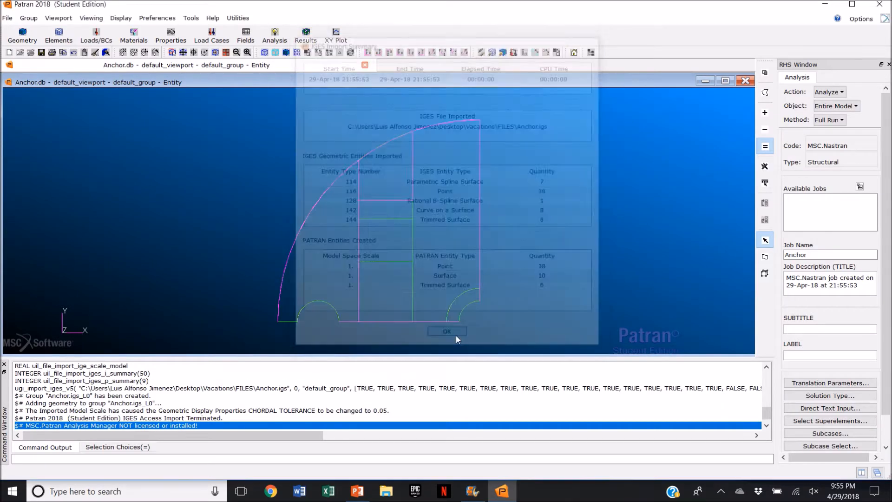
Step: Show the model in an isometric view with smooth shading, fitted to the viewport
{"action": "left_click", "coordinate": [455, 54]}
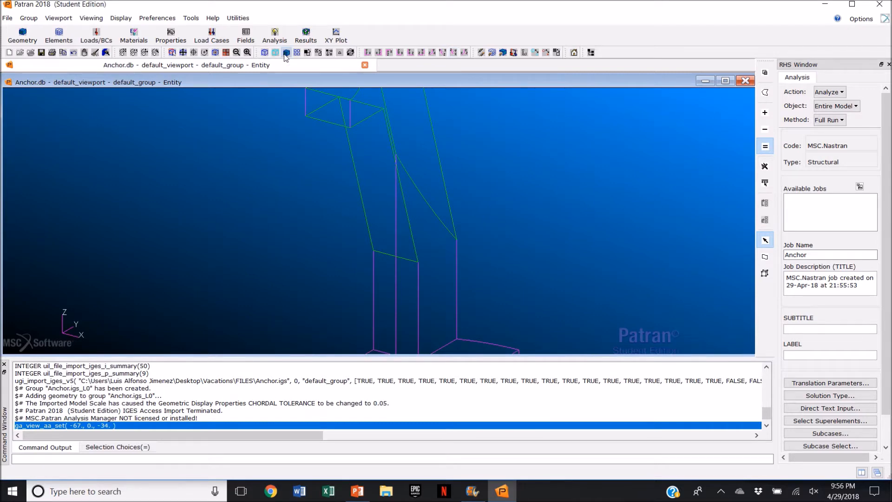
{"action": "left_click", "coordinate": [286, 52]}
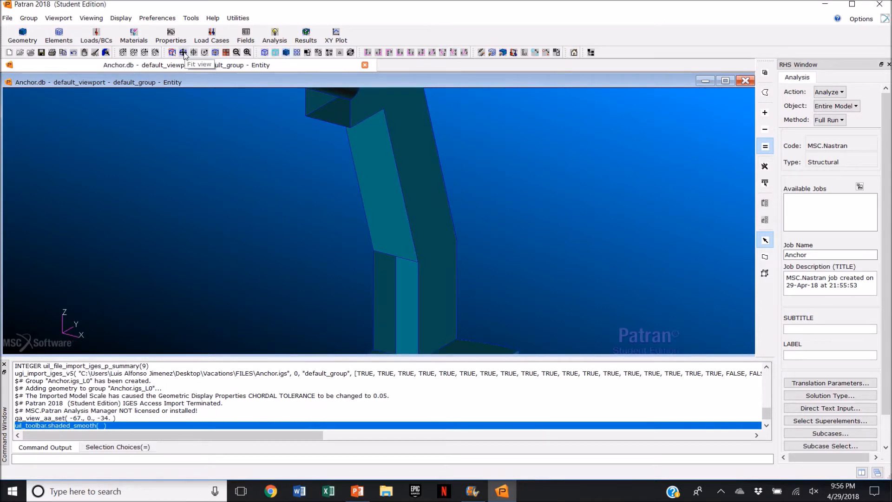
{"action": "left_click", "coordinate": [184, 52]}
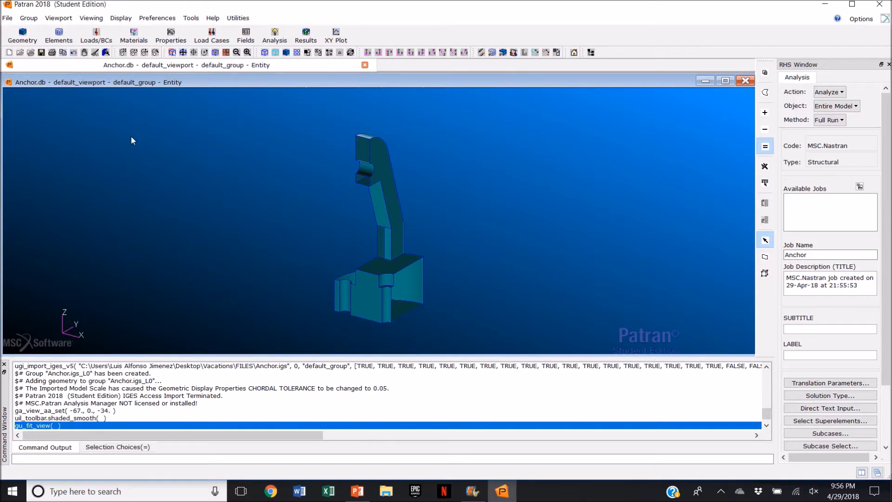
Step: Create a surface between two opposite edges of the rectangular opening using the Surface Curve method with the 2 Curve option
{"action": "left_click", "coordinate": [22, 36]}
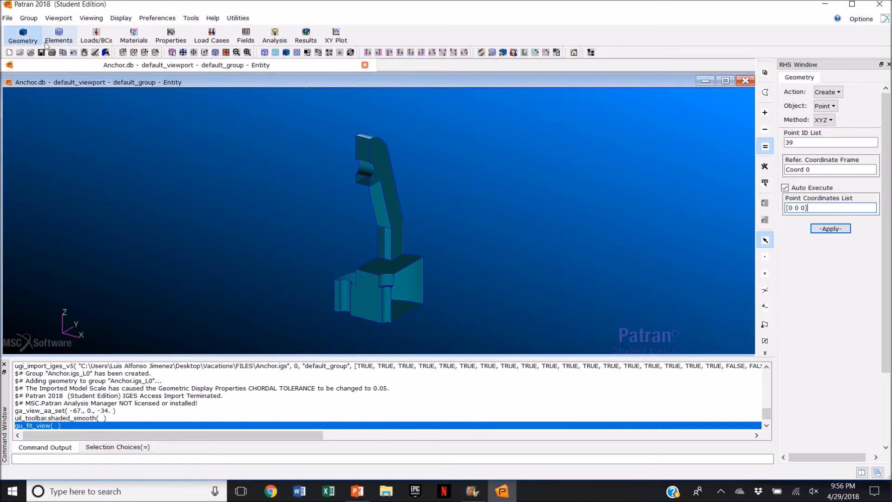
{"action": "left_click", "coordinate": [828, 107]}
{"action": "left_click", "coordinate": [839, 142]}
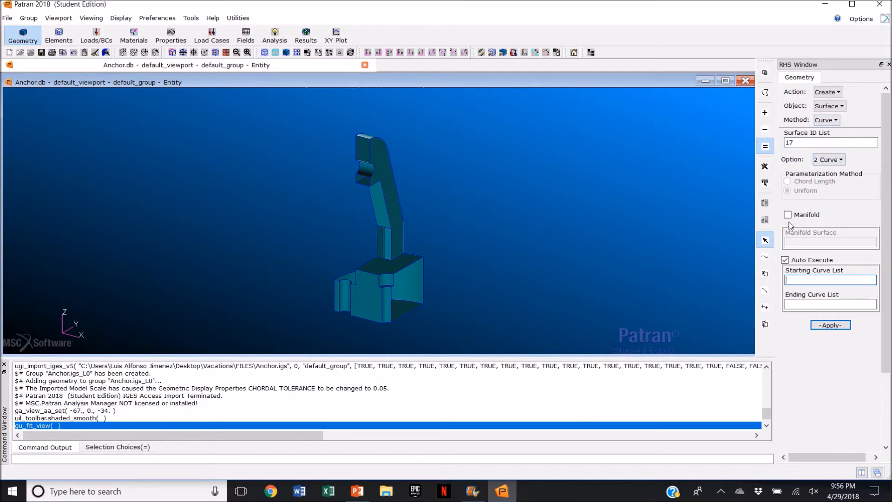
{"action": "left_click", "coordinate": [786, 260]}
{"action": "mouse_move", "coordinate": [457, 221]}
{"action": "middle_mouse_down"}
{"action": "mouse_move", "coordinate": [471, 218]}
{"action": "mouse_move", "coordinate": [470, 229]}
{"action": "middle_mouse_up"}
{"action": "scroll", "coordinate": [371, 251], "scroll_direction": "up", "scroll_amount": 4}
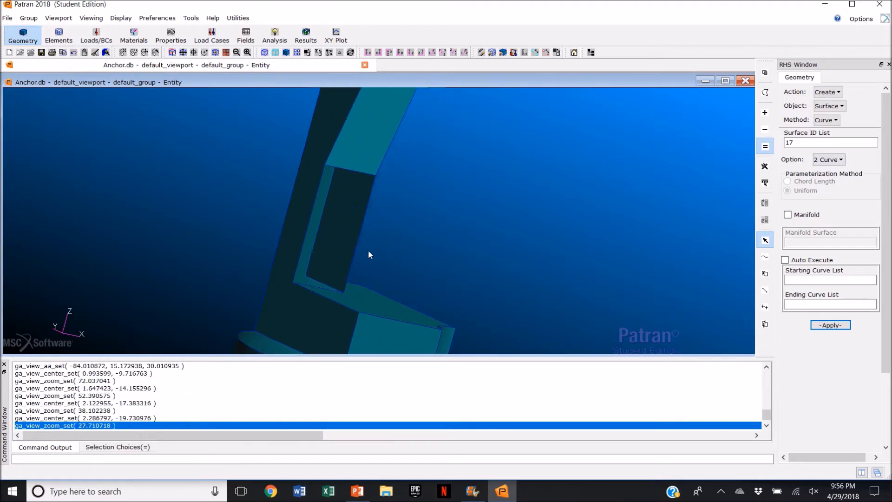
{"action": "left_click", "coordinate": [813, 280]}
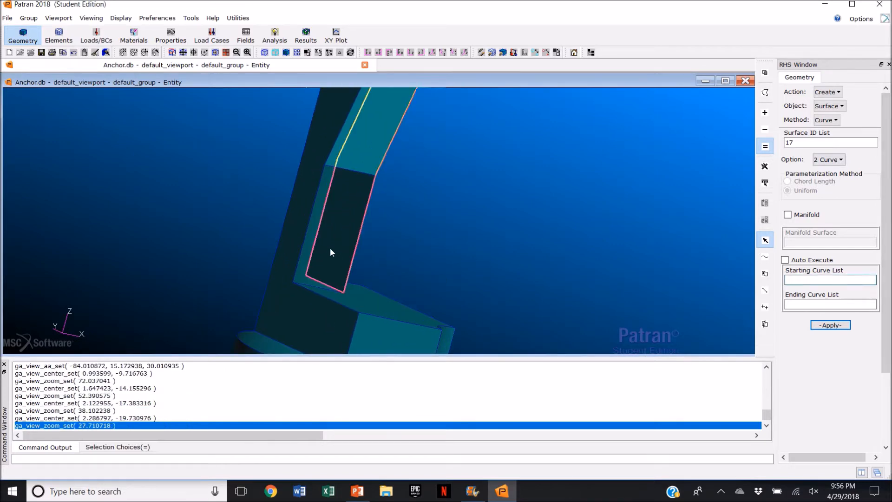
{"action": "left_click", "coordinate": [358, 236]}
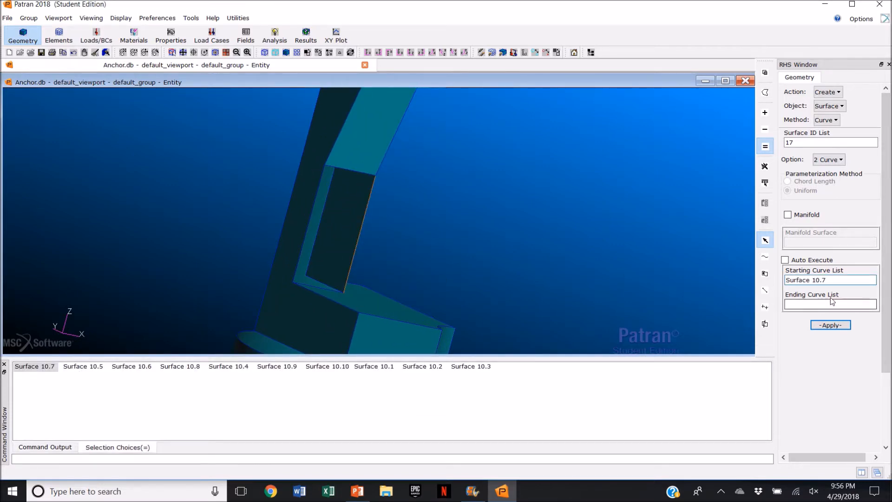
{"action": "left_click", "coordinate": [308, 228]}
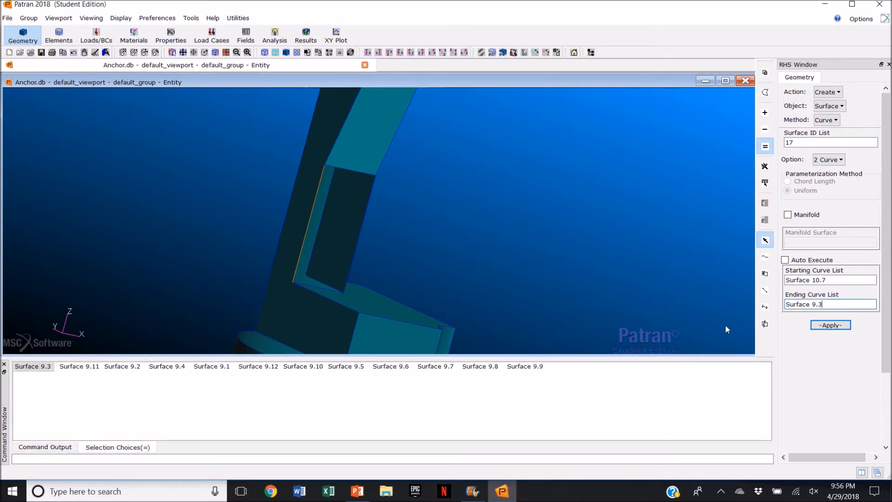
{"action": "left_click", "coordinate": [831, 324]}
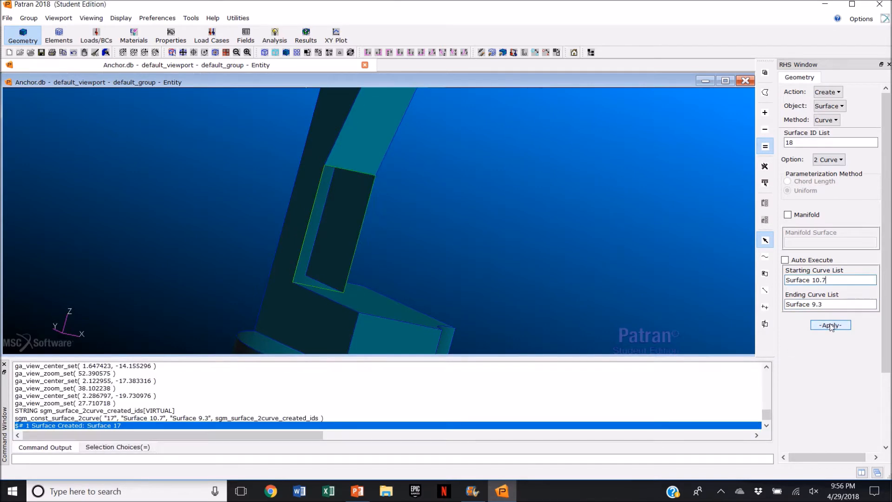
Step: Switch to the Trimmed Planar surface method and auto-chain the boundary edges of the curved end face into one curve
{"action": "left_click", "coordinate": [183, 53]}
{"action": "left_click", "coordinate": [827, 120]}
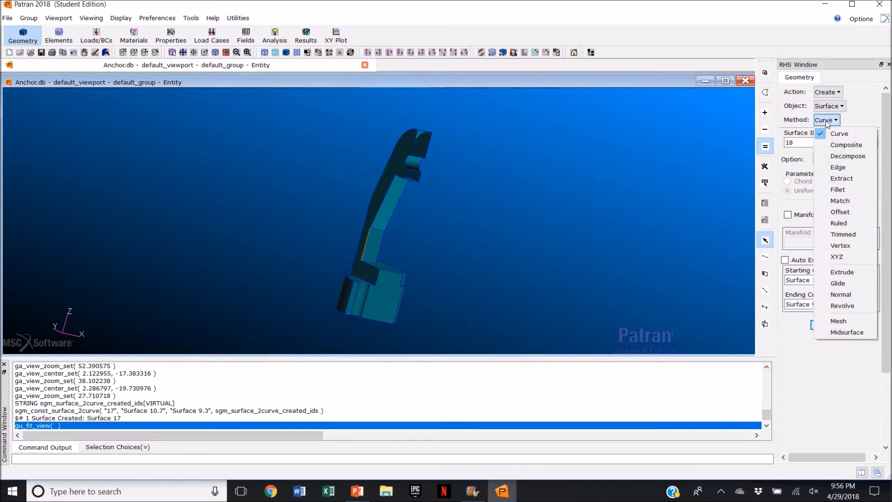
{"action": "left_click", "coordinate": [864, 234]}
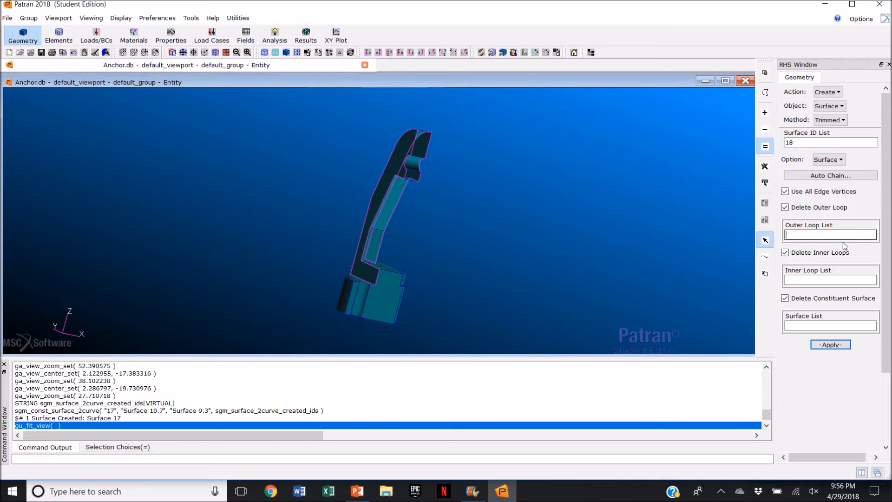
{"action": "left_click", "coordinate": [830, 162]}
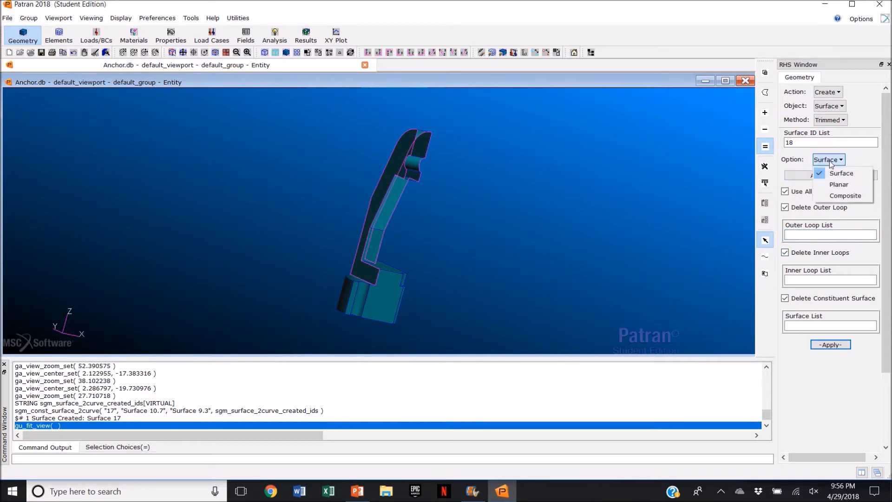
{"action": "left_click", "coordinate": [840, 185]}
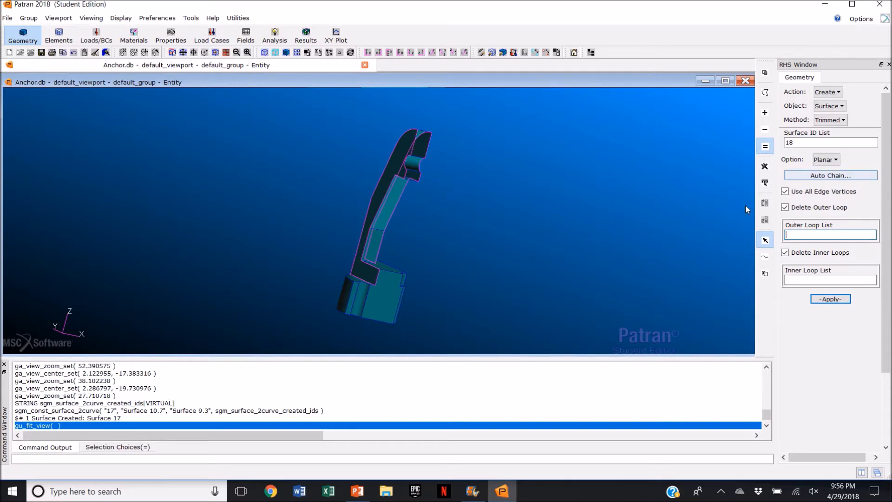
{"action": "middle_click_drag", "start_coordinate": [442, 258], "coordinate": [440, 271]}
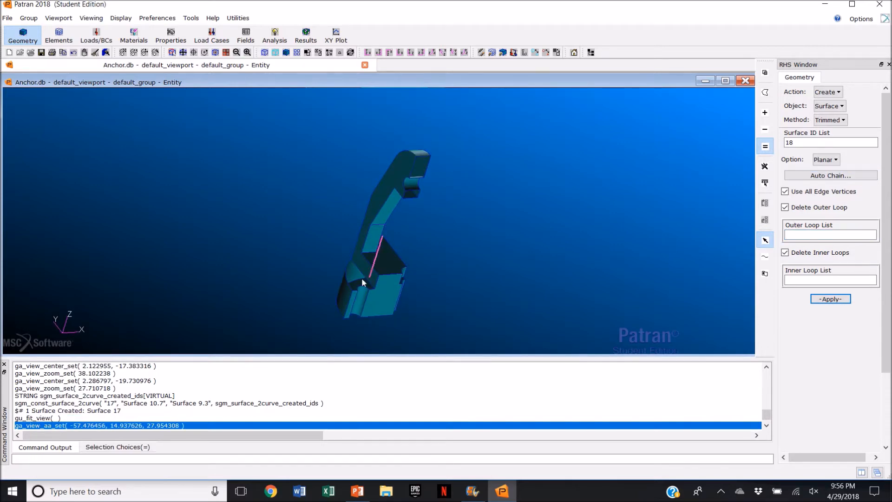
{"action": "scroll", "coordinate": [361, 280], "scroll_direction": "up", "scroll_amount": 4}
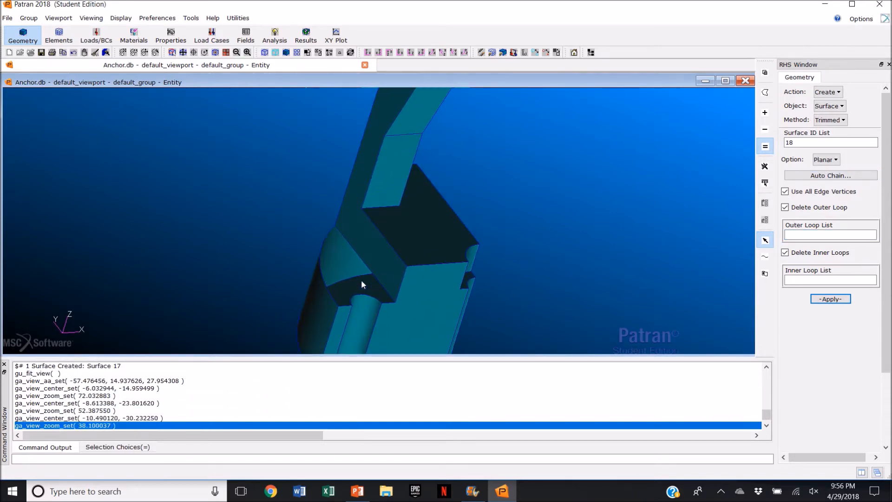
{"action": "left_click", "coordinate": [858, 177]}
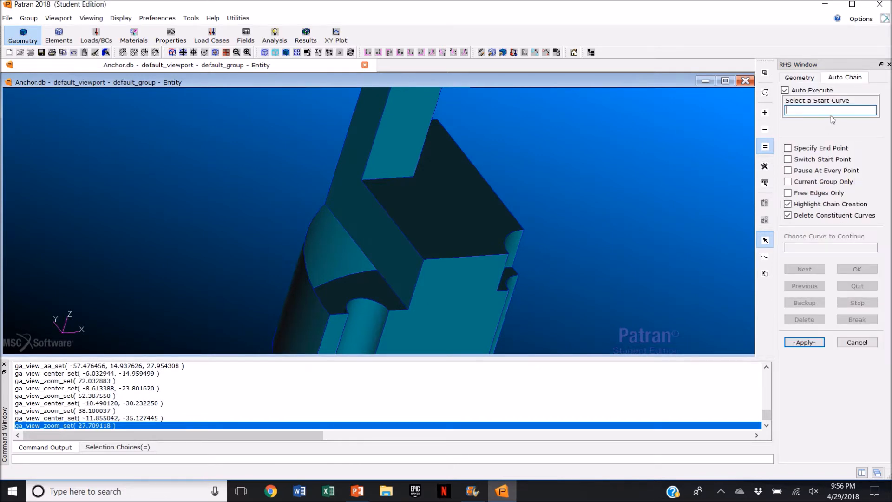
{"action": "left_click", "coordinate": [374, 263]}
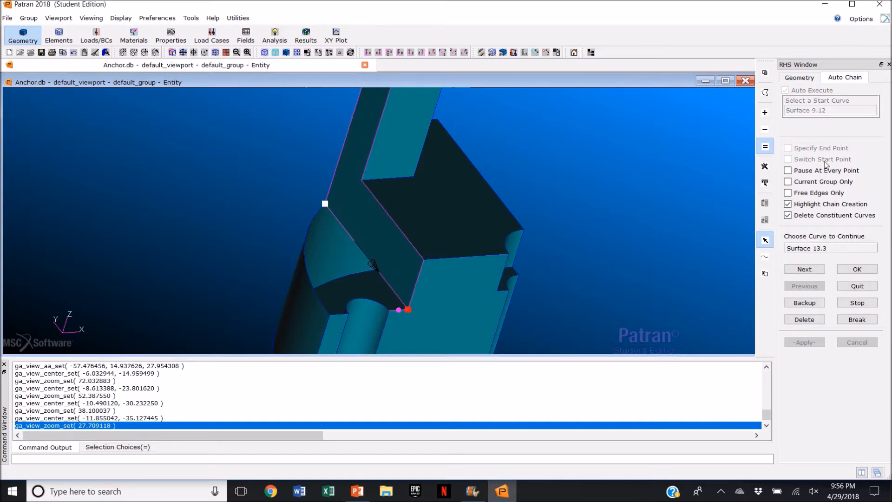
{"action": "left_click", "coordinate": [854, 272]}
{"action": "left_click", "coordinate": [855, 272]}
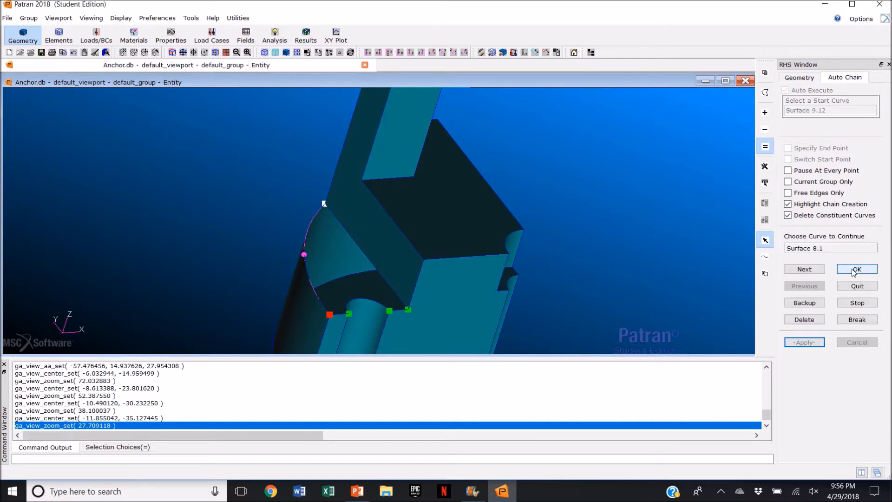
{"action": "left_click", "coordinate": [855, 272]}
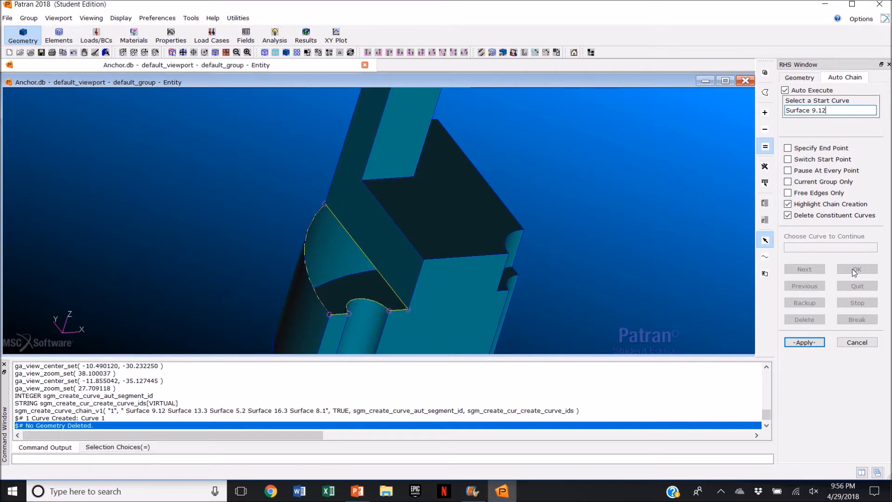
{"action": "left_click", "coordinate": [855, 344]}
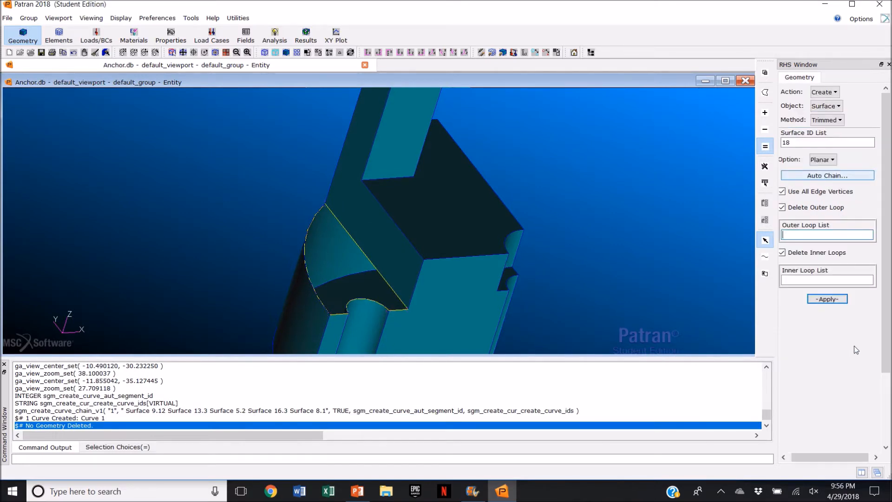
Step: Create the trimmed planar surface on the curved end face using the chained curve as the outer loop, deleting the original curve
{"action": "left_click", "coordinate": [814, 234]}
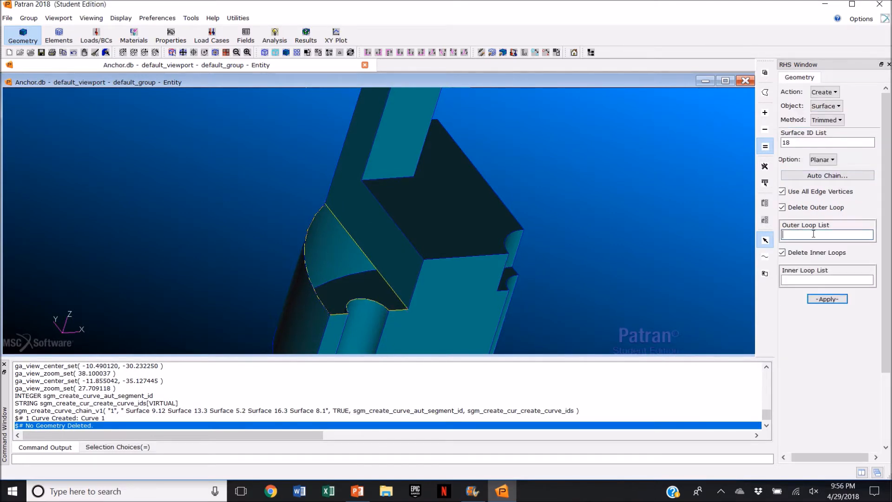
{"action": "left_click", "coordinate": [768, 260]}
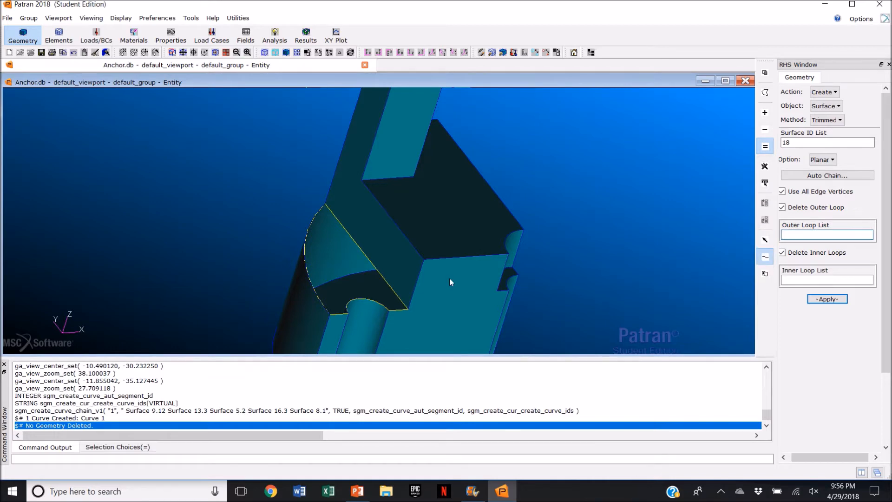
{"action": "left_click", "coordinate": [373, 266]}
{"action": "left_click", "coordinate": [825, 300]}
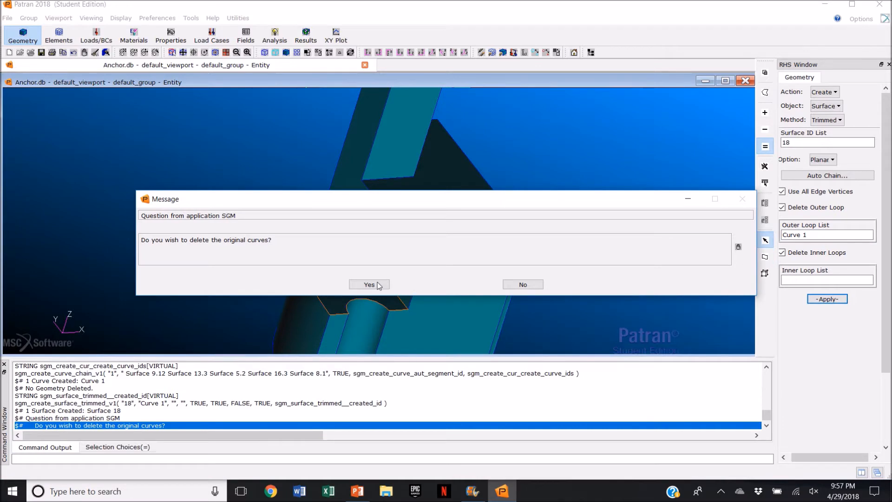
{"action": "left_click", "coordinate": [378, 284]}
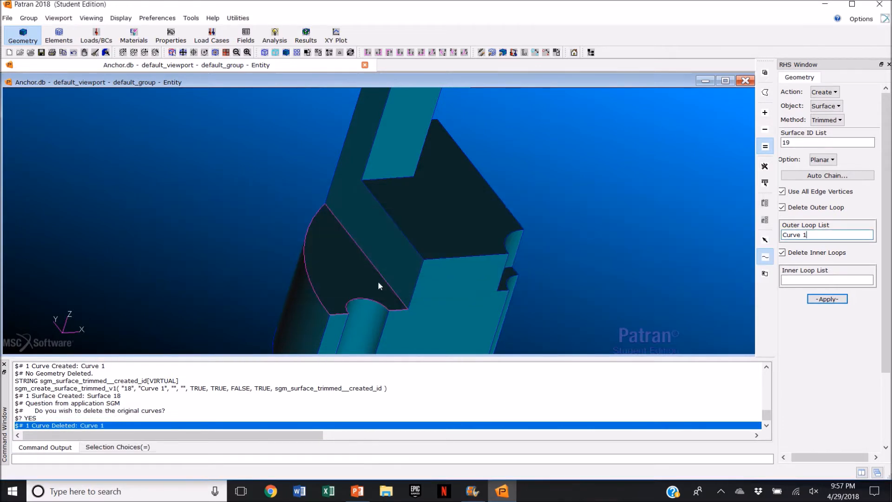
Step: Delete surfaces 13 and 16, the two small faces at the lower end of the part
{"action": "left_click", "coordinate": [184, 52]}
{"action": "middle_click_drag", "start_coordinate": [413, 320], "coordinate": [405, 302]}
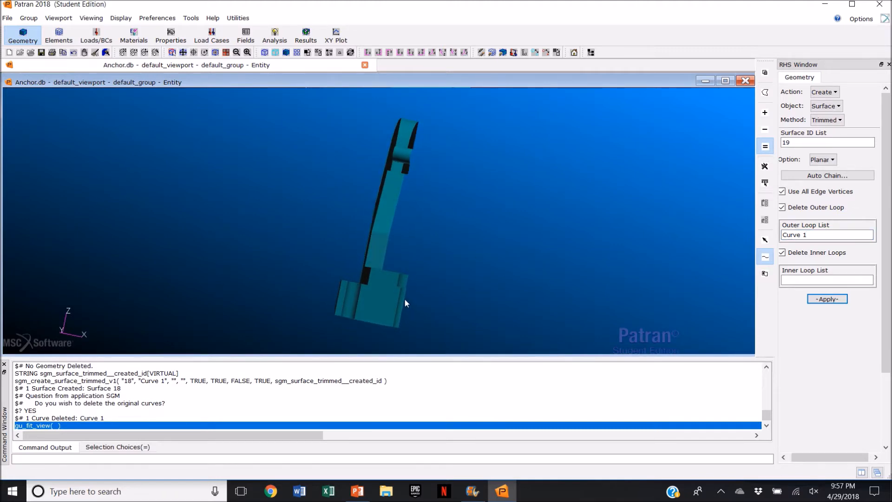
{"action": "left_click", "coordinate": [826, 92]}
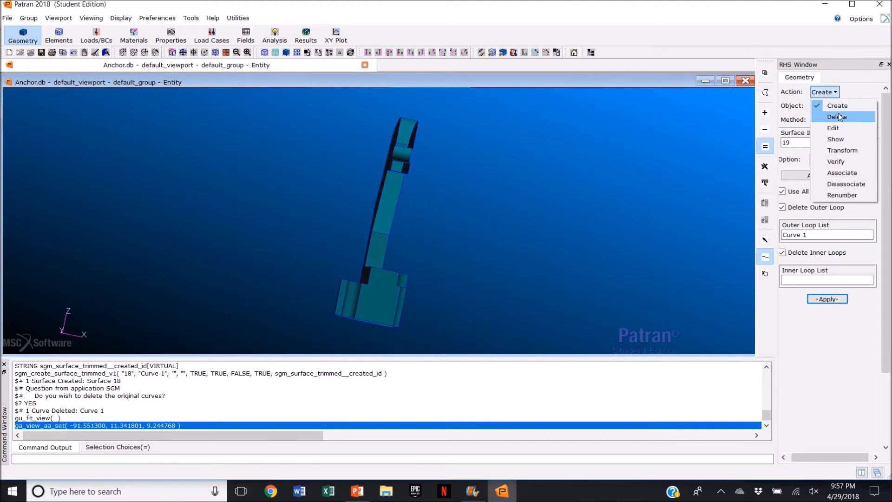
{"action": "left_click", "coordinate": [838, 115]}
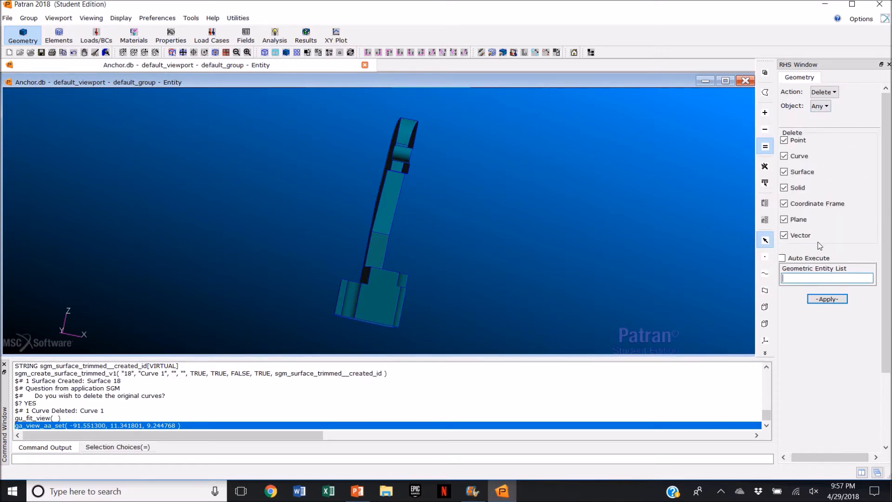
{"action": "left_click", "coordinate": [370, 308]}
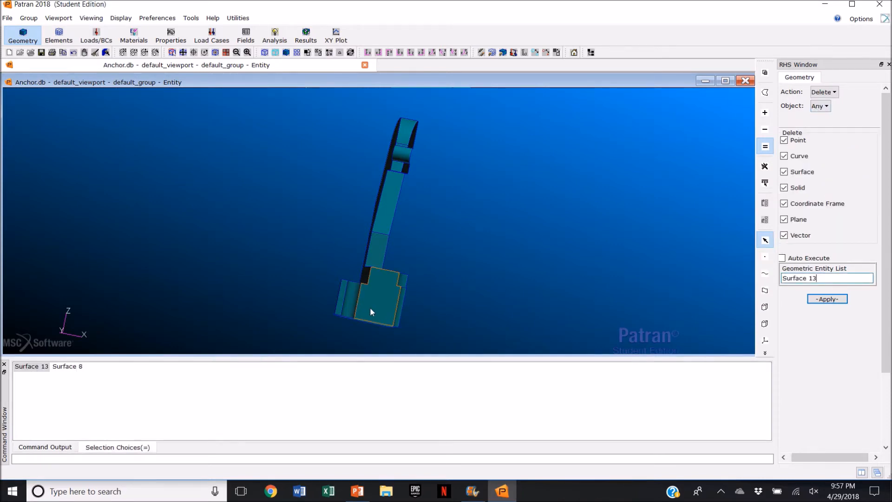
{"action": "left_click", "coordinate": [339, 307]}
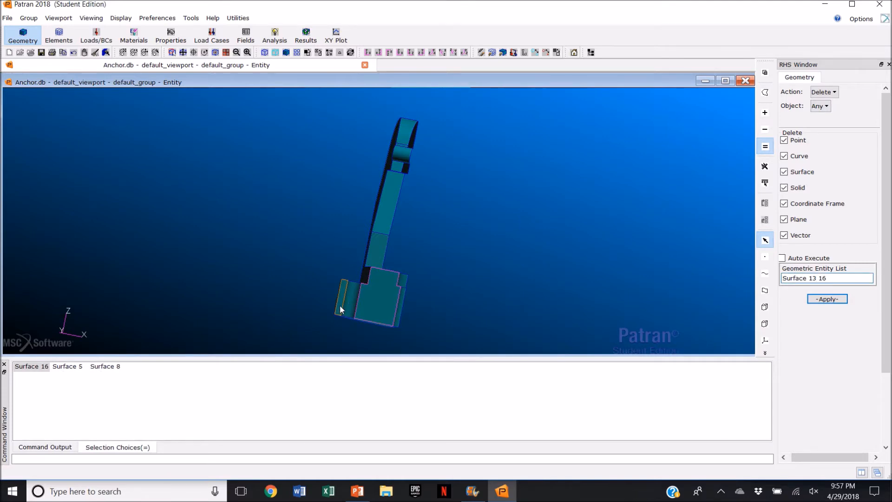
{"action": "left_click", "coordinate": [840, 300]}
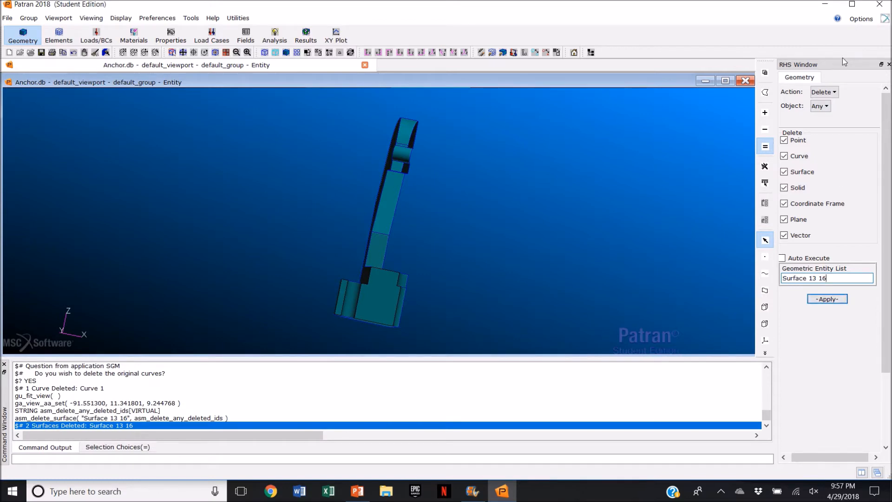
Step: Create points at the arc centres of the pin's top and bottom circular edges using the ArcCenter method
{"action": "left_click", "coordinate": [830, 92]}
{"action": "left_click", "coordinate": [837, 107]}
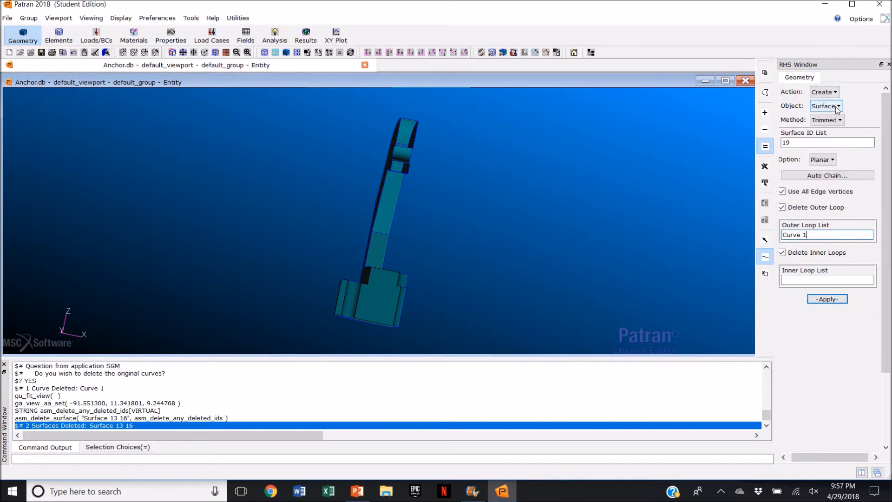
{"action": "left_click", "coordinate": [836, 109]}
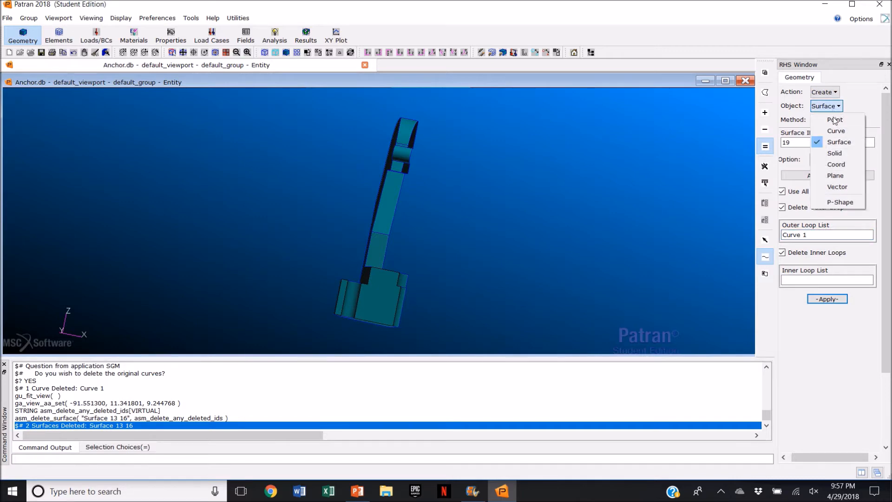
{"action": "left_click", "coordinate": [836, 120]}
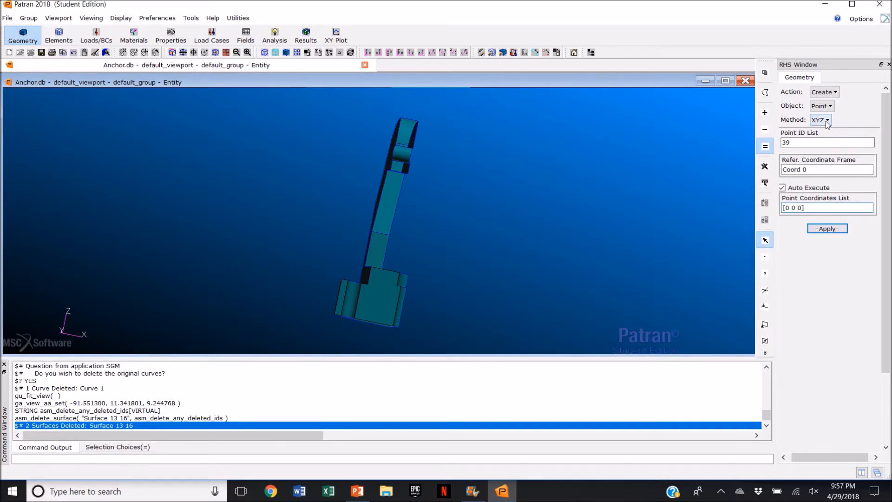
{"action": "left_click", "coordinate": [821, 120]}
{"action": "left_click", "coordinate": [836, 144]}
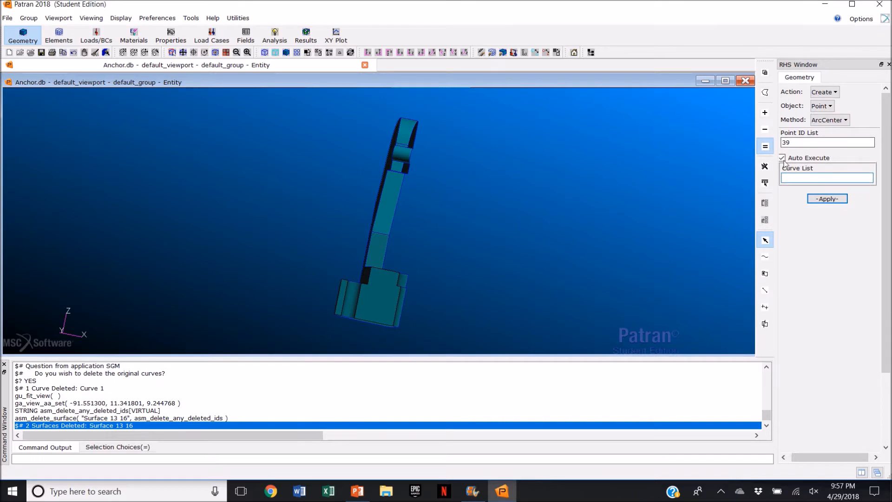
{"action": "middle_click_drag", "start_coordinate": [548, 245], "coordinate": [547, 262]}
{"action": "scroll", "coordinate": [353, 297], "scroll_direction": "up", "scroll_amount": 4}
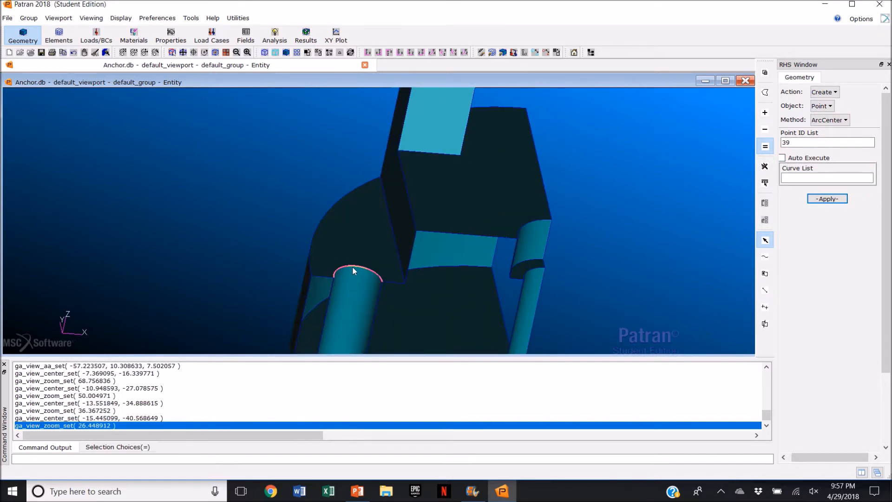
{"action": "left_click", "coordinate": [353, 264]}
{"action": "scroll", "coordinate": [350, 306], "scroll_direction": "down", "scroll_amount": 2}
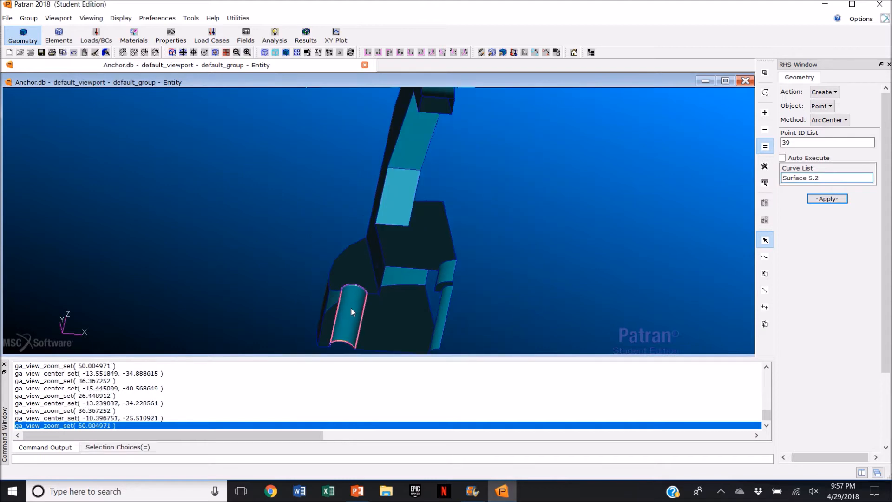
{"action": "left_click", "coordinate": [343, 340]}
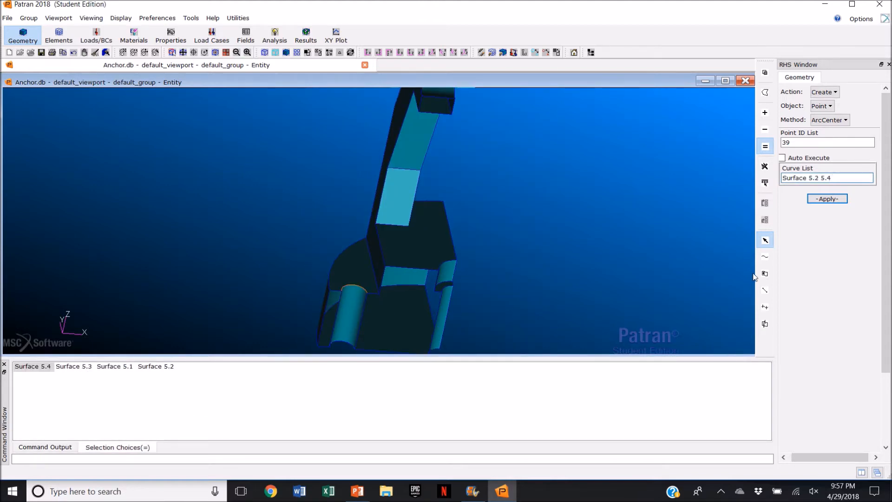
{"action": "mouse_move", "coordinate": [562, 285]}
{"action": "middle_mouse_down"}
{"action": "mouse_move", "coordinate": [563, 271]}
{"action": "mouse_move", "coordinate": [558, 287]}
{"action": "middle_mouse_up"}
{"action": "middle_click_drag", "start_coordinate": [608, 236], "coordinate": [618, 242]}
{"action": "left_click", "coordinate": [818, 200]}
Step: Create a cylindrical 3Point coordinate frame with origin at point 39, axis through point 40 and plane through point 31
{"action": "middle_click_drag", "start_coordinate": [560, 292], "coordinate": [548, 289]}
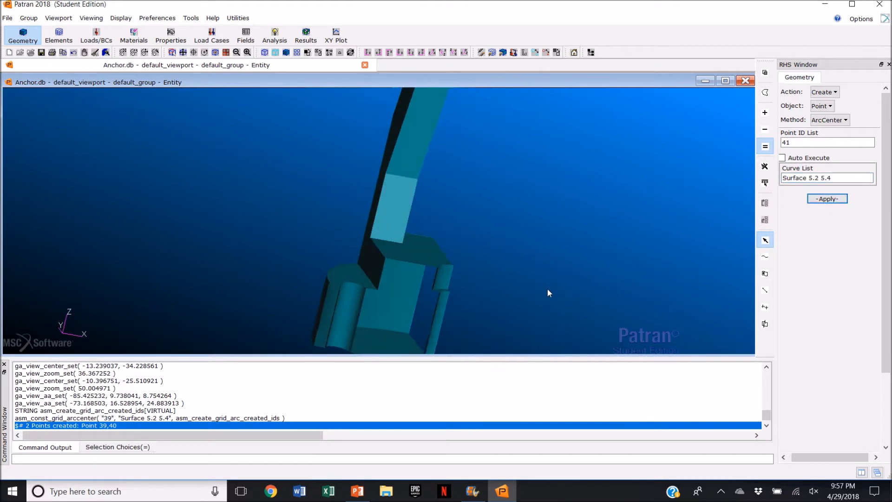
{"action": "left_click", "coordinate": [823, 106]}
{"action": "left_click", "coordinate": [836, 164]}
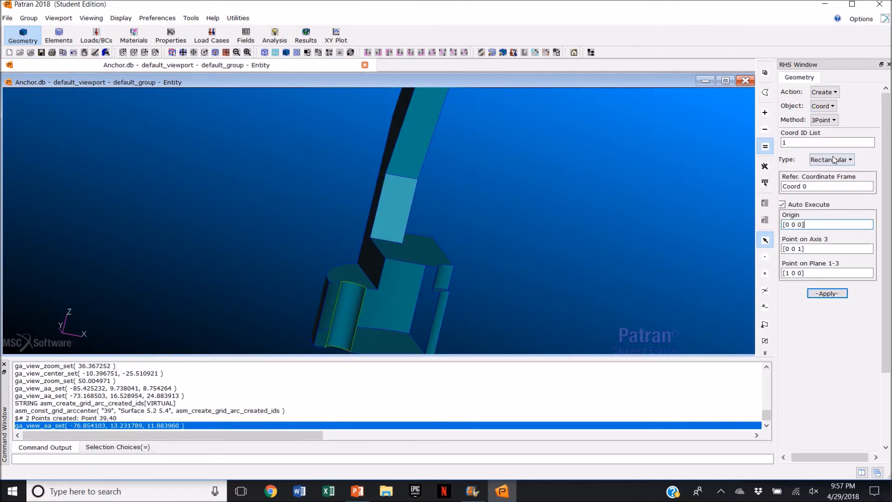
{"action": "left_click", "coordinate": [831, 159]}
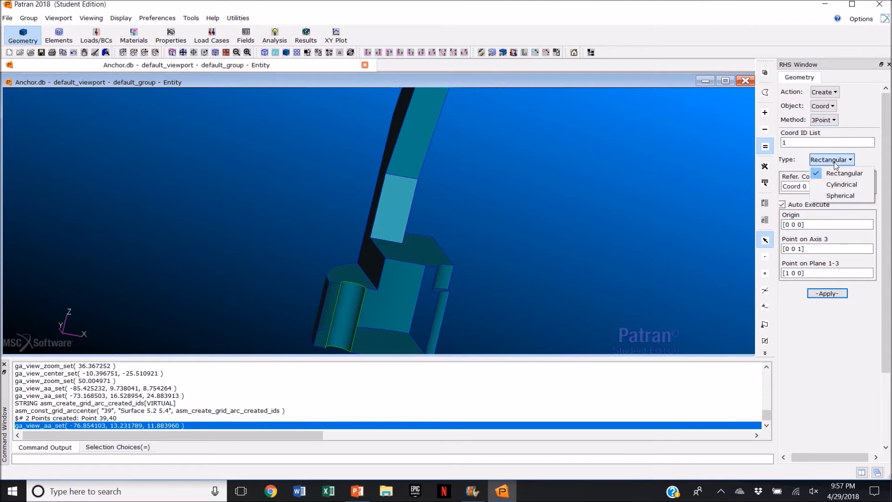
{"action": "left_click", "coordinate": [840, 183]}
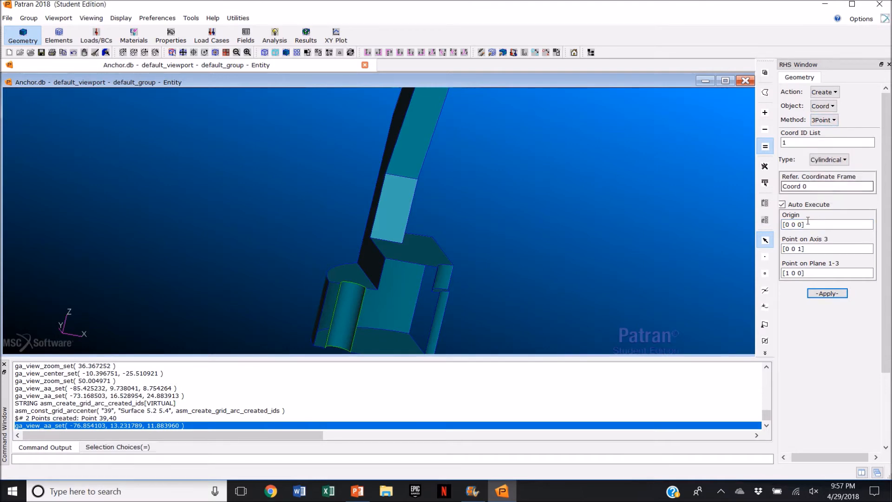
{"action": "left_click", "coordinate": [783, 204]}
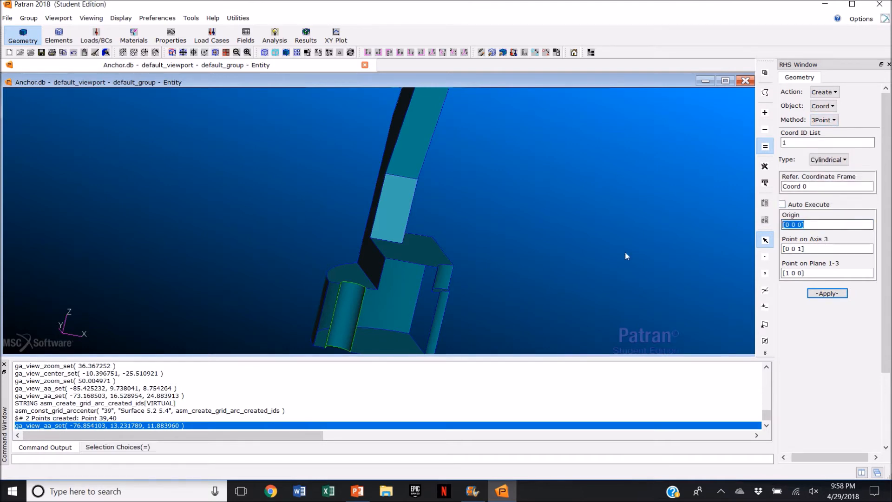
{"action": "left_click", "coordinate": [352, 288]}
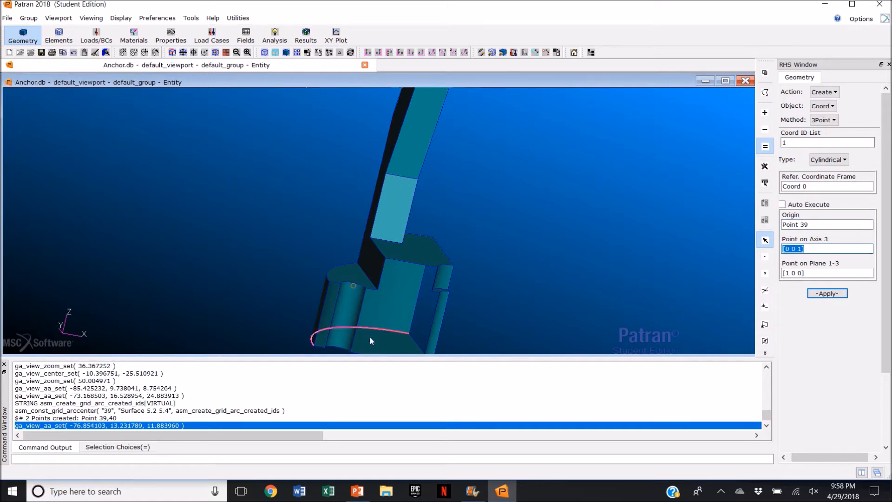
{"action": "left_click", "coordinate": [338, 351]}
{"action": "left_click", "coordinate": [812, 272]}
{"action": "left_click_drag", "start_coordinate": [812, 272], "coordinate": [763, 277]}
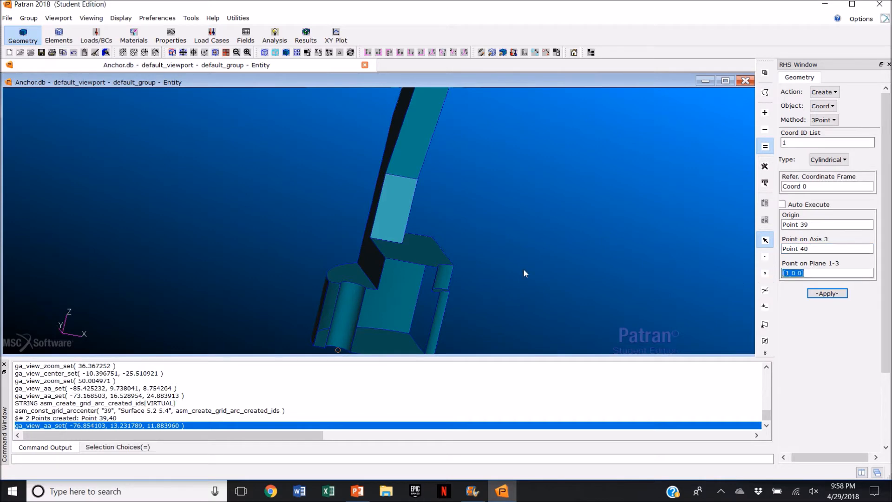
{"action": "left_click", "coordinate": [366, 288]}
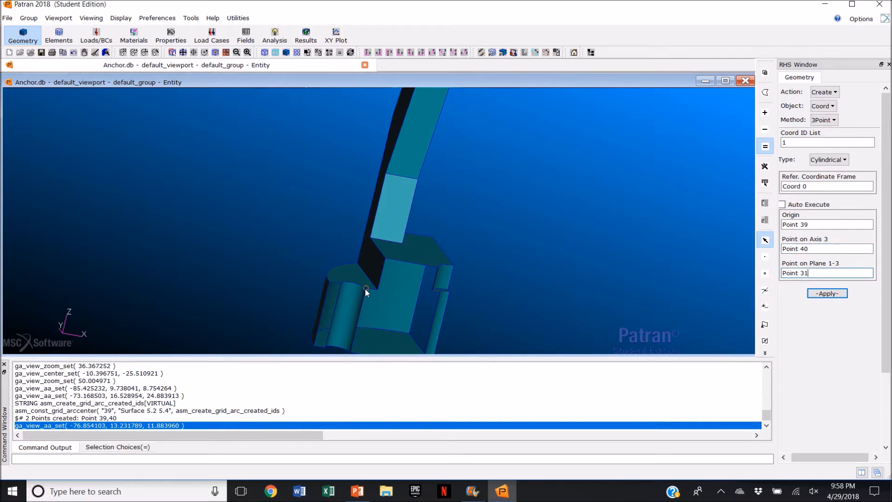
{"action": "left_click", "coordinate": [828, 293]}
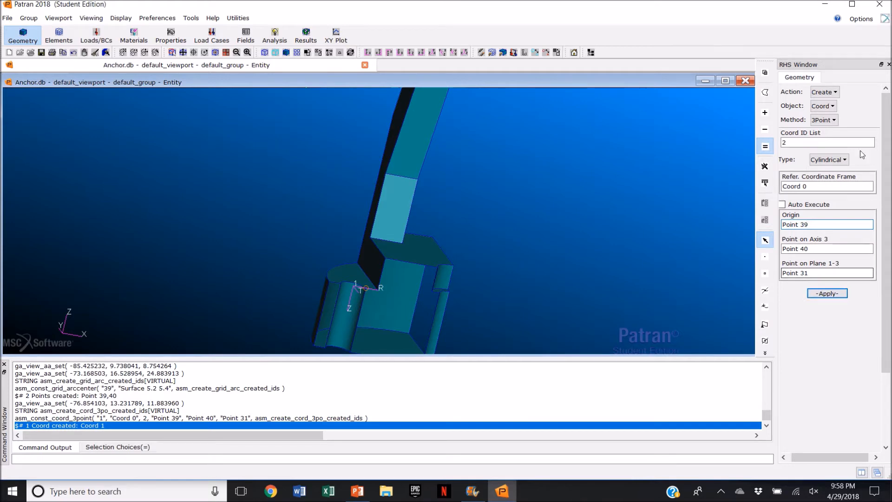
Step: Translate a copy of the pin's top circular edge by <2 0 0> using a curvilinear translation in Coord 1
{"action": "left_click", "coordinate": [838, 93]}
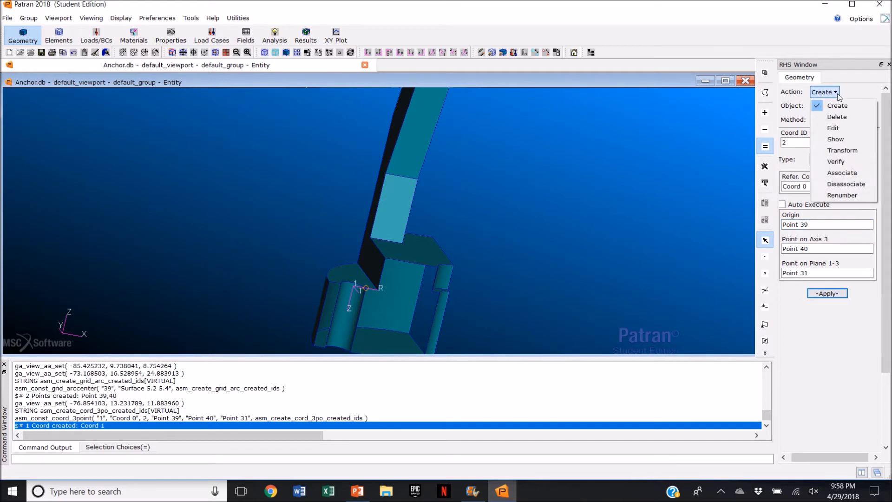
{"action": "left_click", "coordinate": [842, 151]}
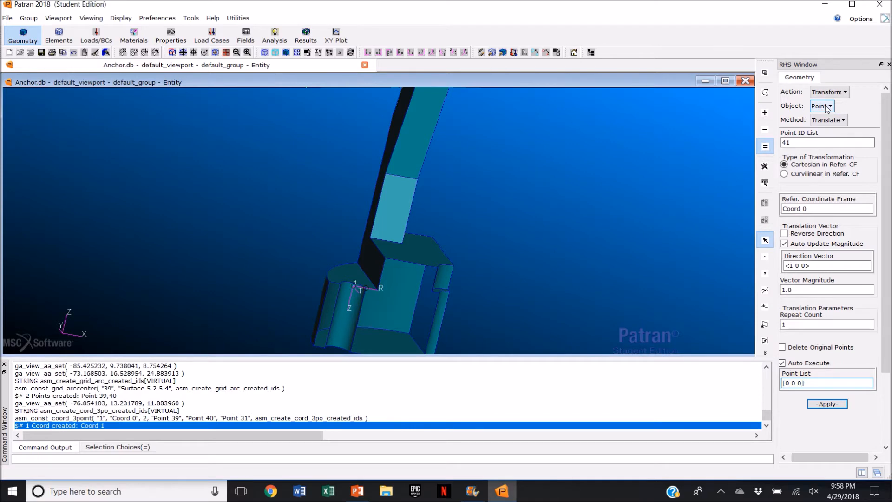
{"action": "left_click", "coordinate": [827, 107]}
{"action": "left_click", "coordinate": [830, 131]}
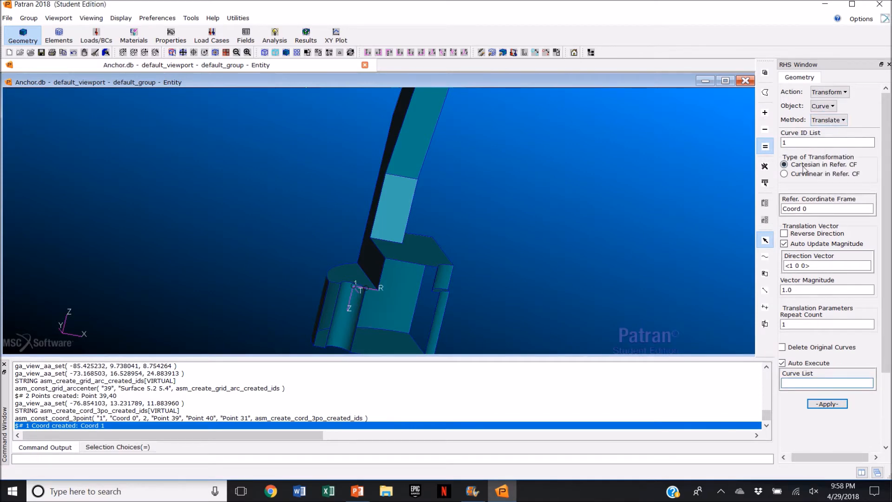
{"action": "left_click", "coordinate": [784, 174]}
{"action": "left_click", "coordinate": [788, 237]}
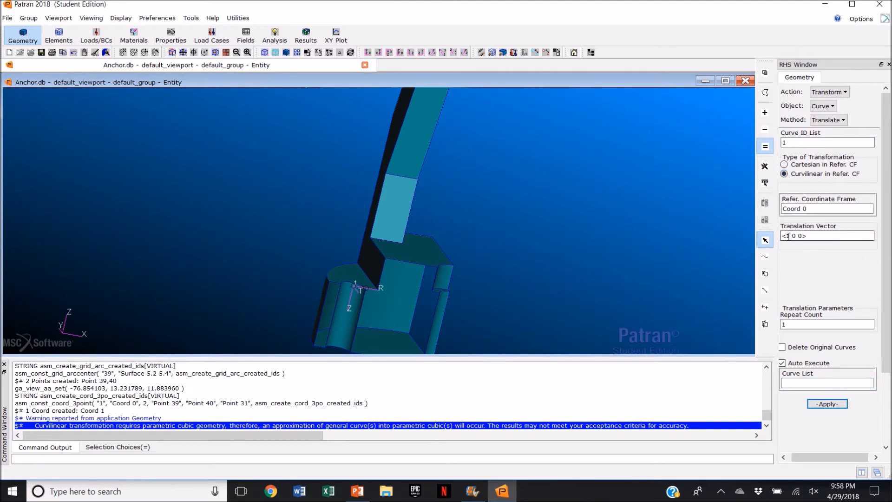
{"action": "key", "text": "BackSpace"}
{"action": "type", "text": "2"}
{"action": "left_click", "coordinate": [808, 209]}
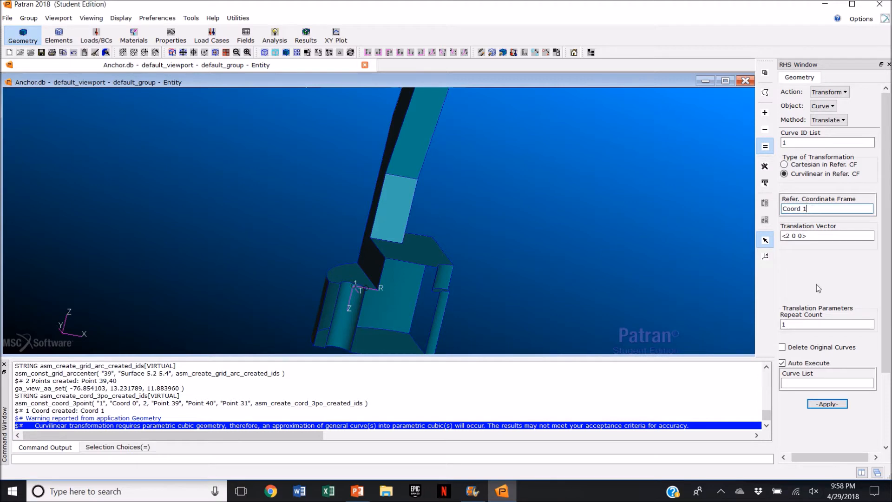
{"action": "left_click", "coordinate": [783, 363]}
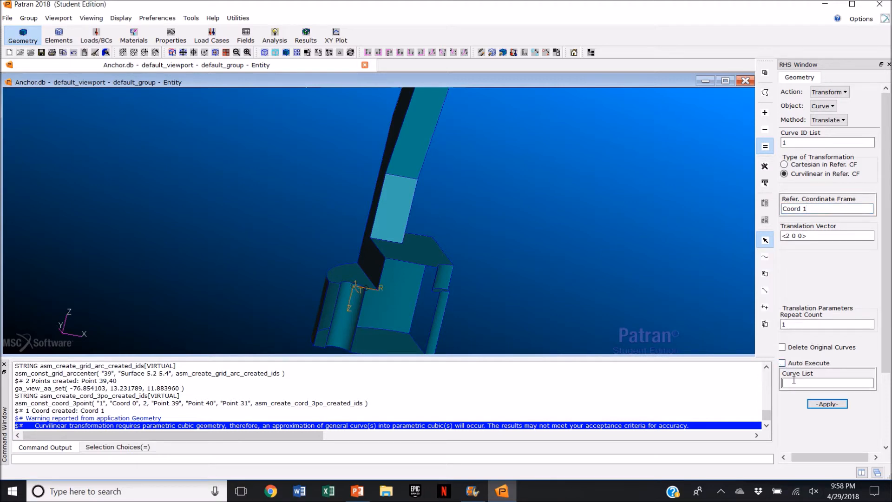
{"action": "middle_click_drag", "start_coordinate": [545, 294], "coordinate": [479, 303]}
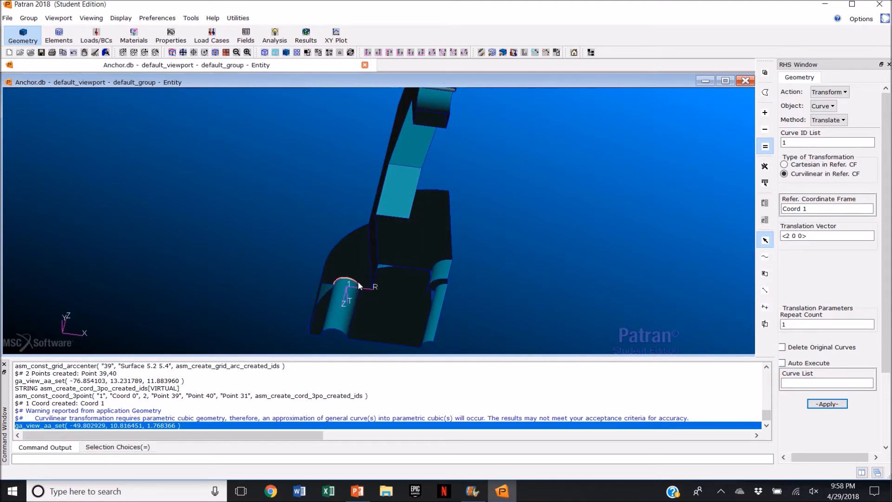
{"action": "scroll", "coordinate": [346, 281], "scroll_direction": "up", "scroll_amount": 3}
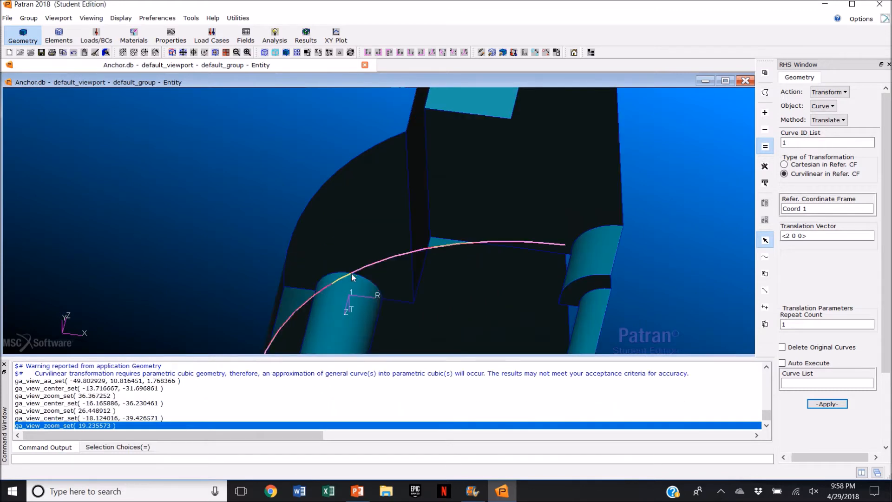
{"action": "left_click", "coordinate": [366, 281]}
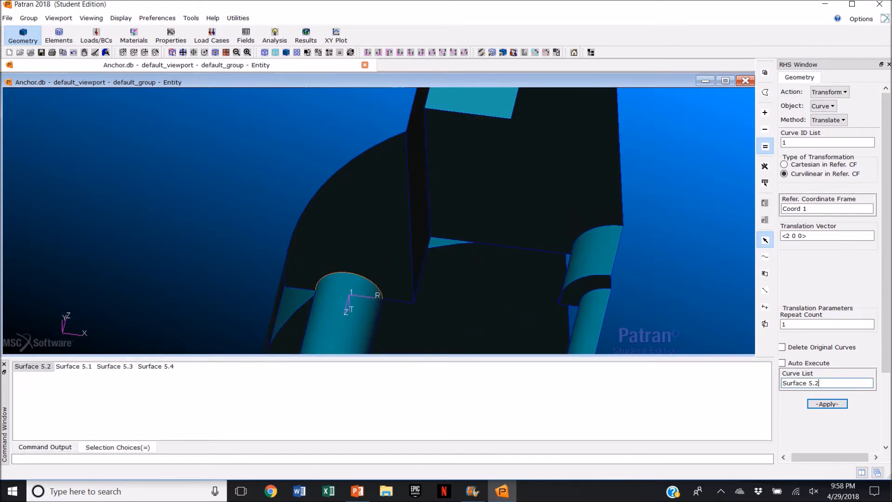
{"action": "left_click", "coordinate": [829, 403]}
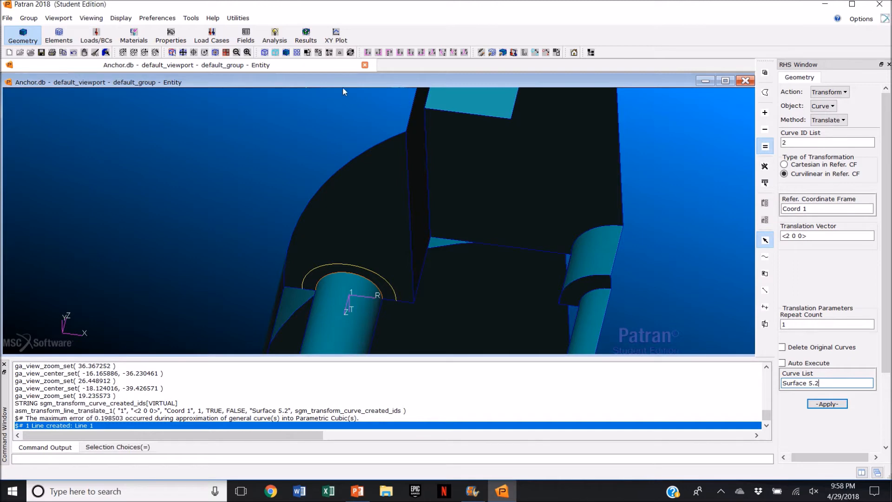
Step: Break the sector face around the pin top with the offset arc curve, deleting the original surface
{"action": "left_click", "coordinate": [452, 52]}
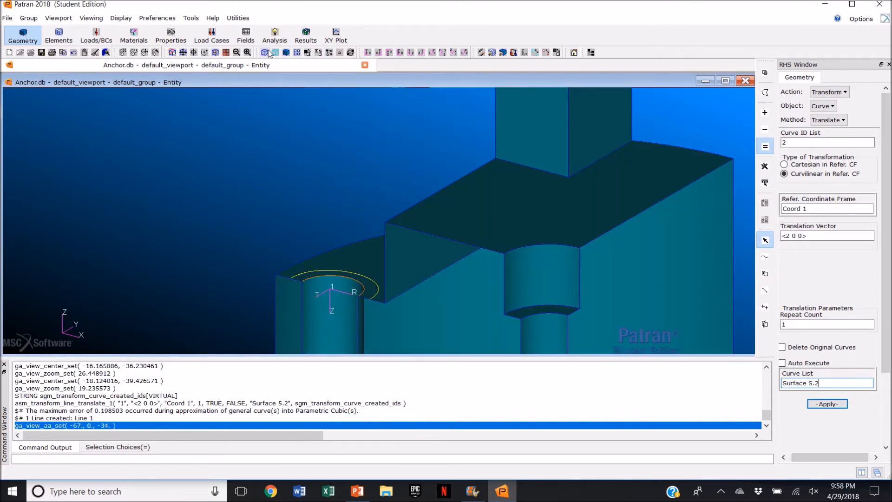
{"action": "left_click", "coordinate": [183, 53]}
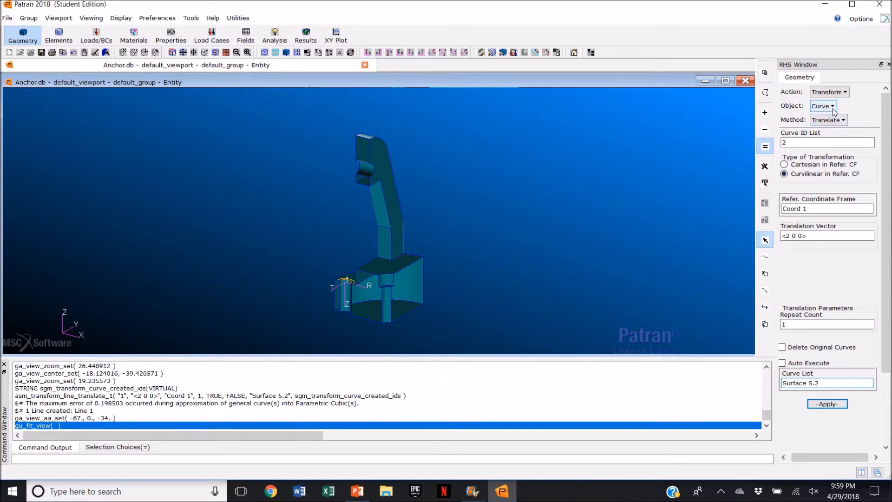
{"action": "left_click", "coordinate": [829, 92]}
{"action": "left_click", "coordinate": [843, 126]}
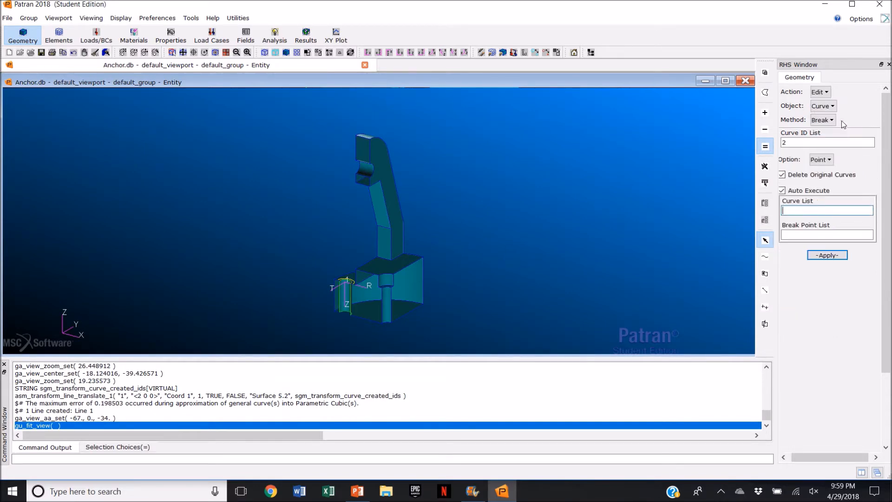
{"action": "left_click", "coordinate": [834, 107]}
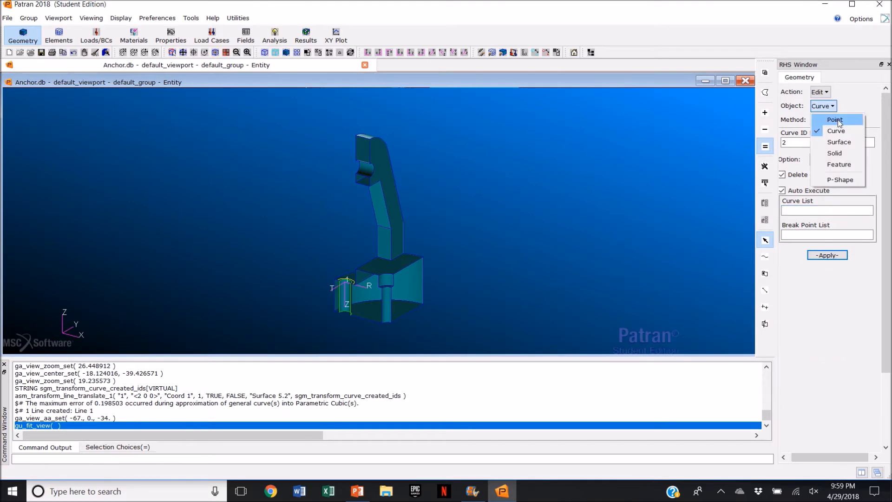
{"action": "left_click", "coordinate": [844, 141]}
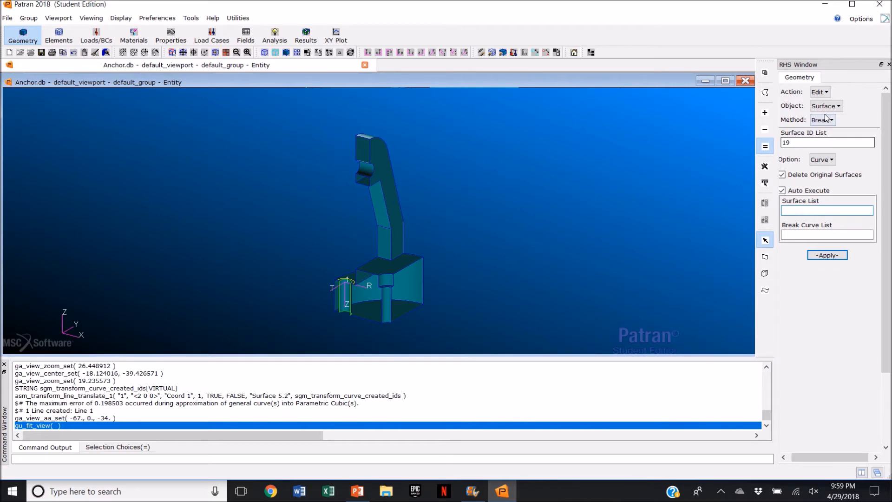
{"action": "left_click", "coordinate": [783, 191]}
{"action": "middle_click_drag", "start_coordinate": [373, 289], "coordinate": [342, 272]}
{"action": "scroll", "coordinate": [344, 269], "scroll_direction": "up", "scroll_amount": 4}
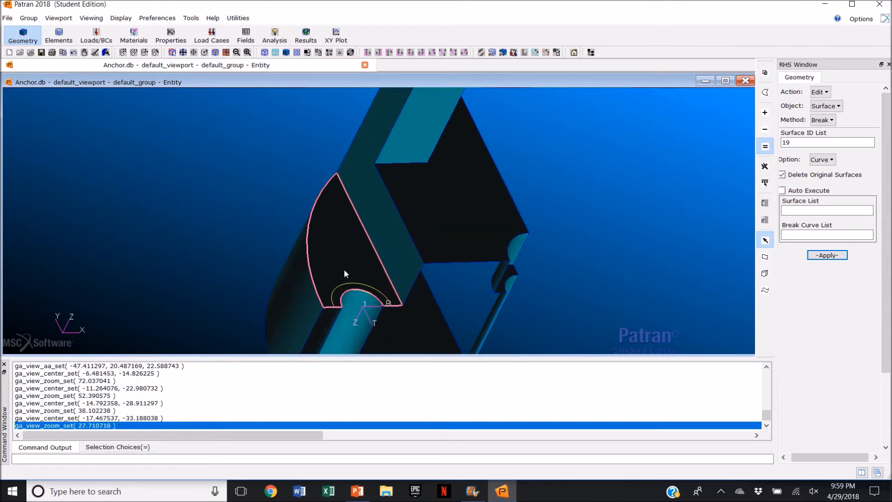
{"action": "left_click", "coordinate": [339, 253]}
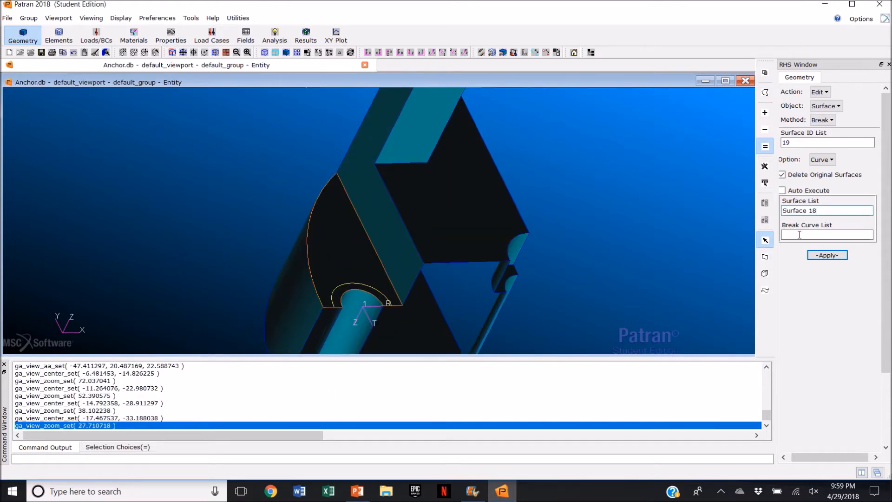
{"action": "left_click", "coordinate": [356, 284]}
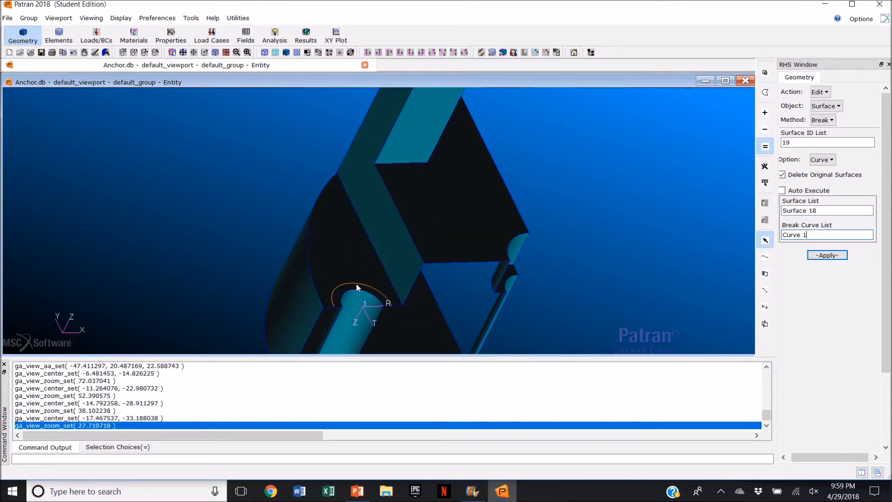
{"action": "left_click", "coordinate": [832, 256]}
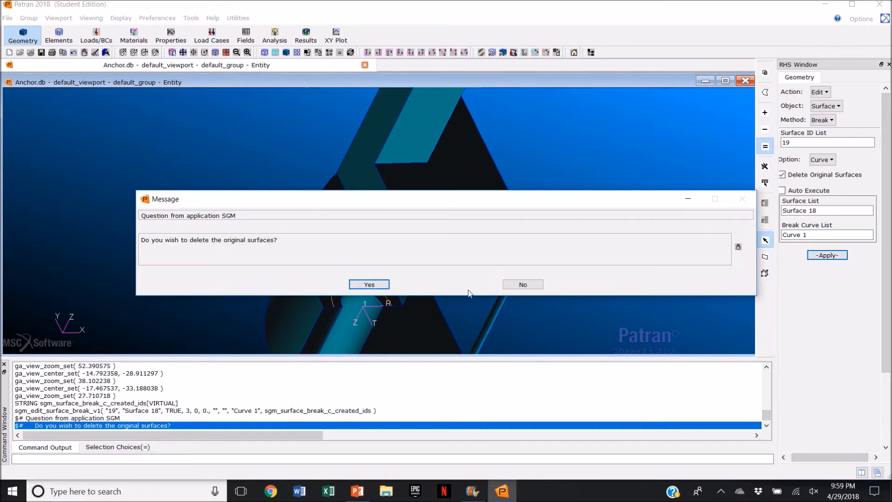
{"action": "left_click", "coordinate": [364, 285]}
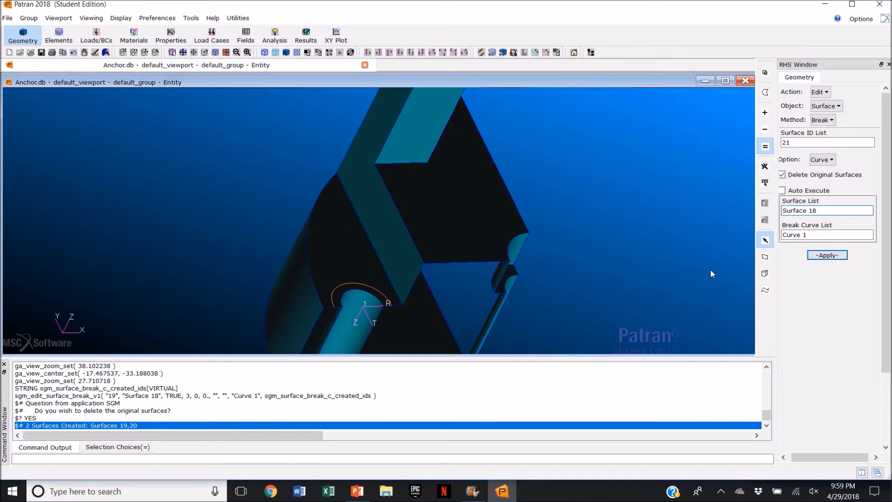
Step: Break the curved notch surface near the upper end parametrically at 0.5 in constant v direction, deleting the original
{"action": "left_click", "coordinate": [456, 54]}
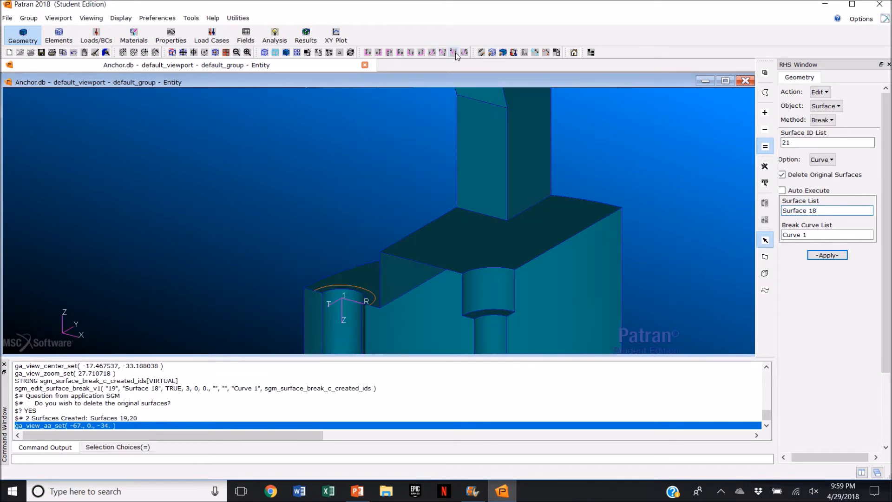
{"action": "left_click", "coordinate": [182, 55]}
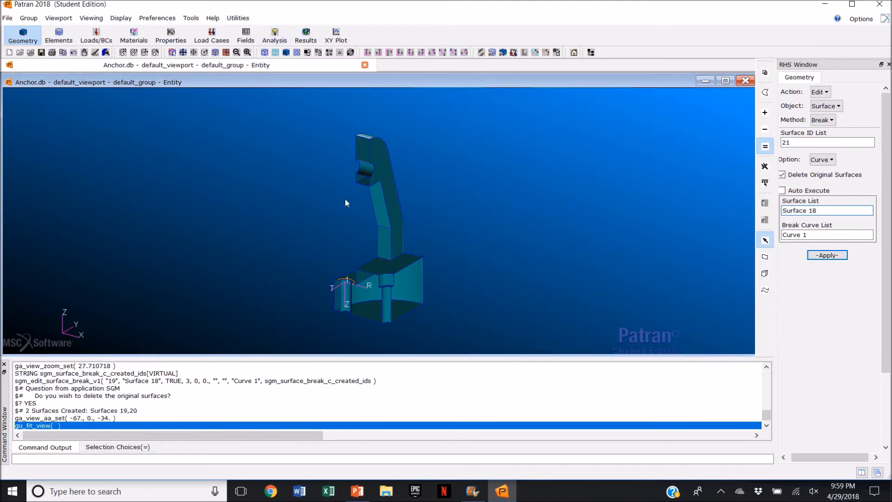
{"action": "middle_click_drag", "start_coordinate": [344, 197], "coordinate": [373, 194]}
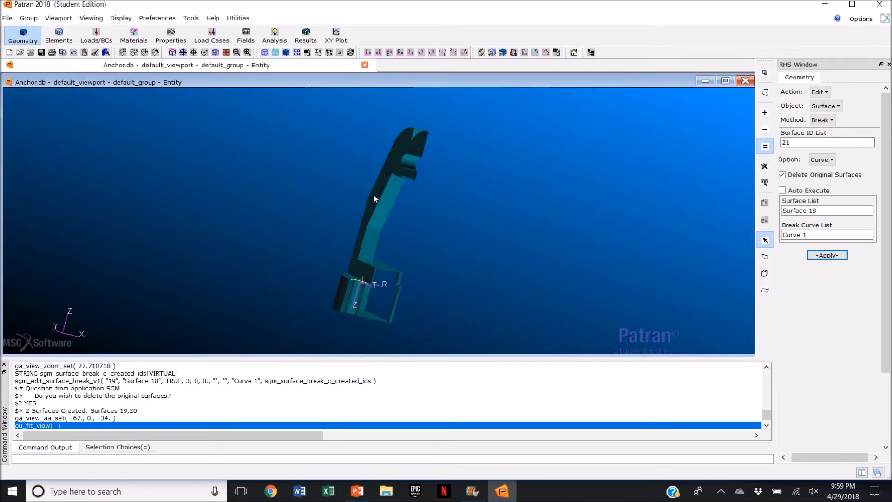
{"action": "left_click", "coordinate": [828, 211]}
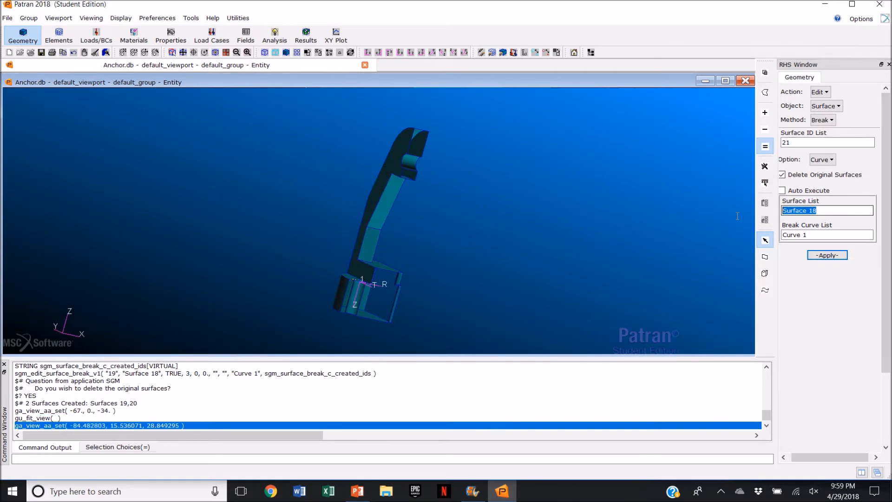
{"action": "left_click", "coordinate": [830, 119]}
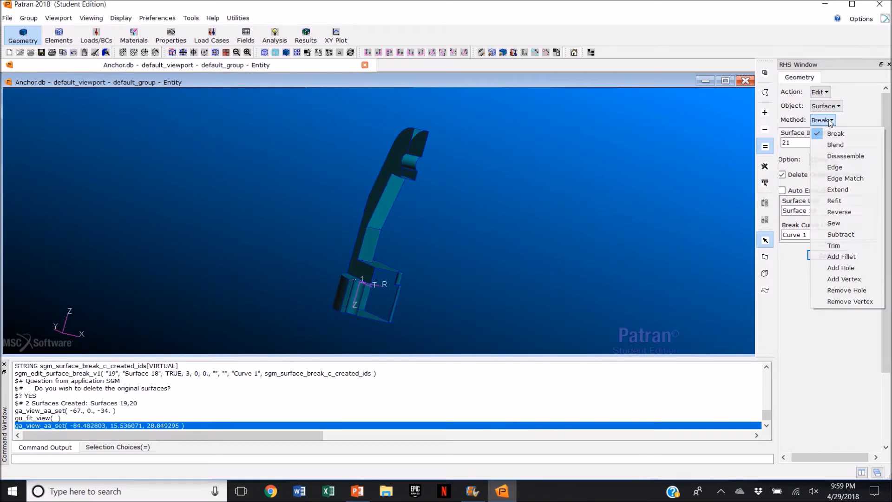
{"action": "left_click", "coordinate": [836, 107]}
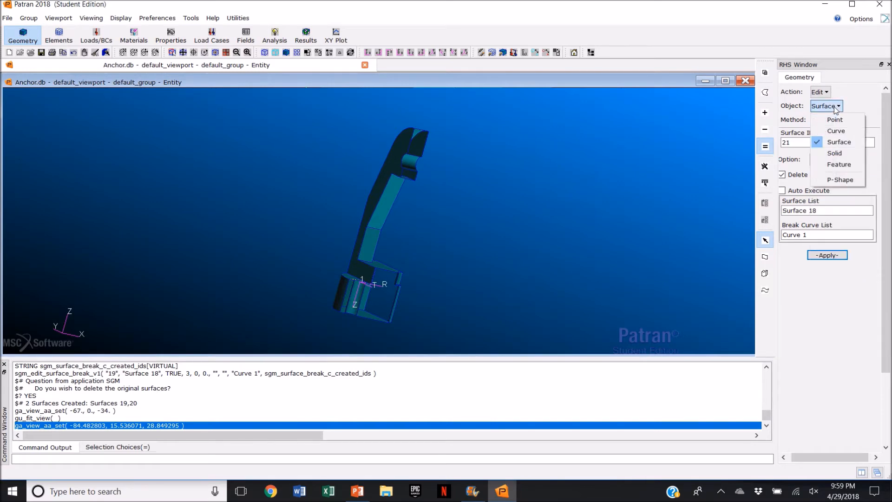
{"action": "left_click", "coordinate": [858, 105]}
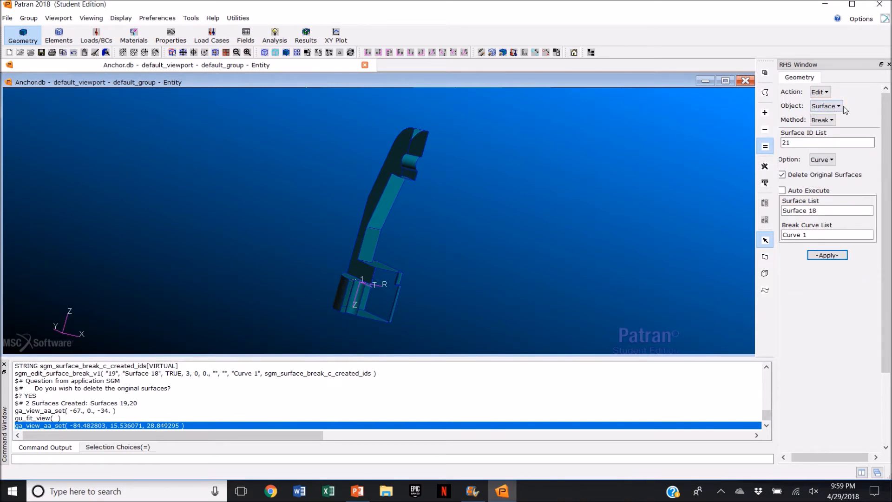
{"action": "left_click", "coordinate": [826, 163]}
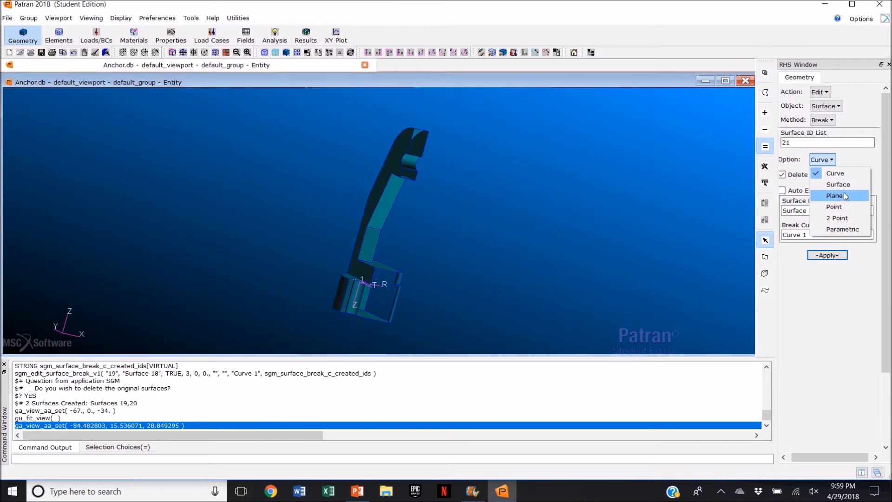
{"action": "left_click", "coordinate": [842, 228]}
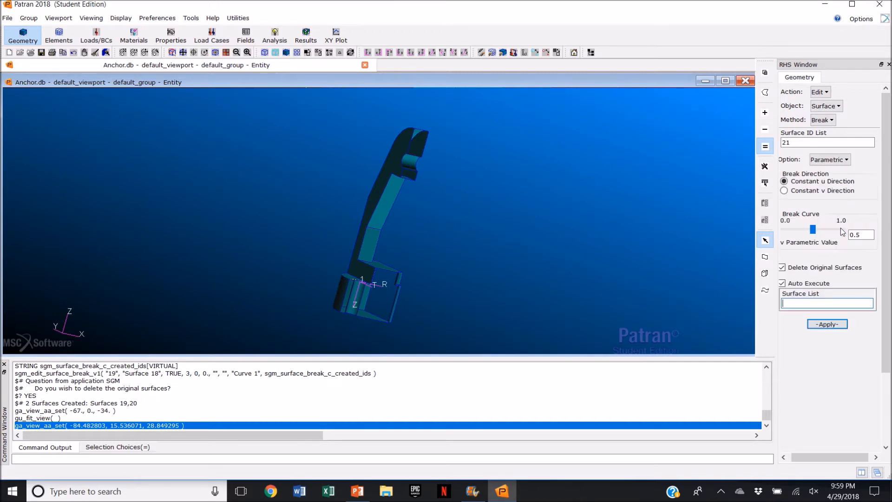
{"action": "left_click", "coordinate": [804, 193]}
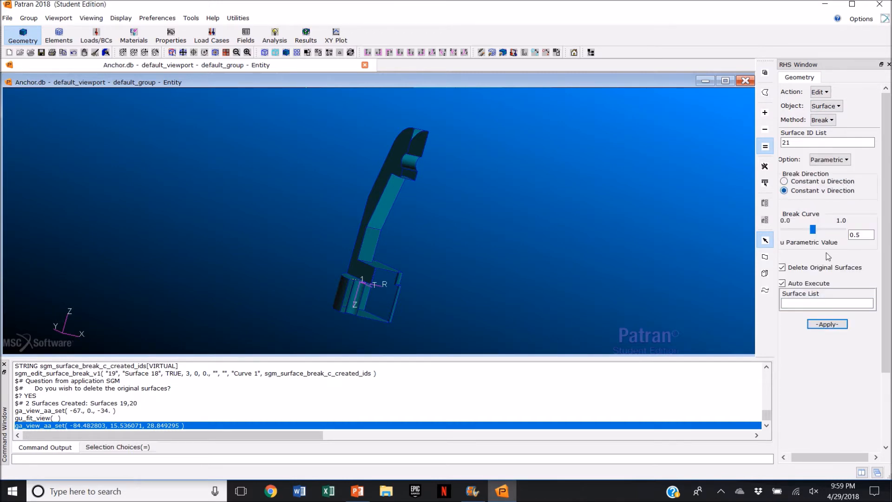
{"action": "left_click", "coordinate": [783, 283]}
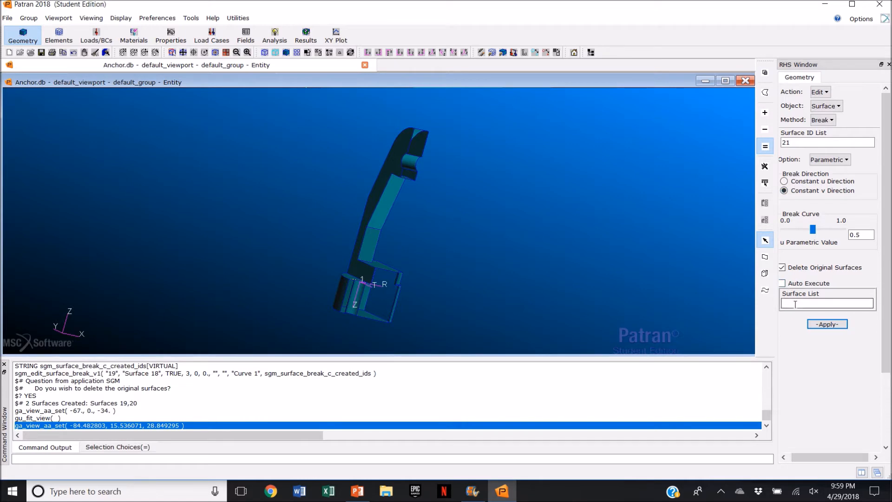
{"action": "scroll", "coordinate": [408, 163], "scroll_direction": "up", "scroll_amount": 3}
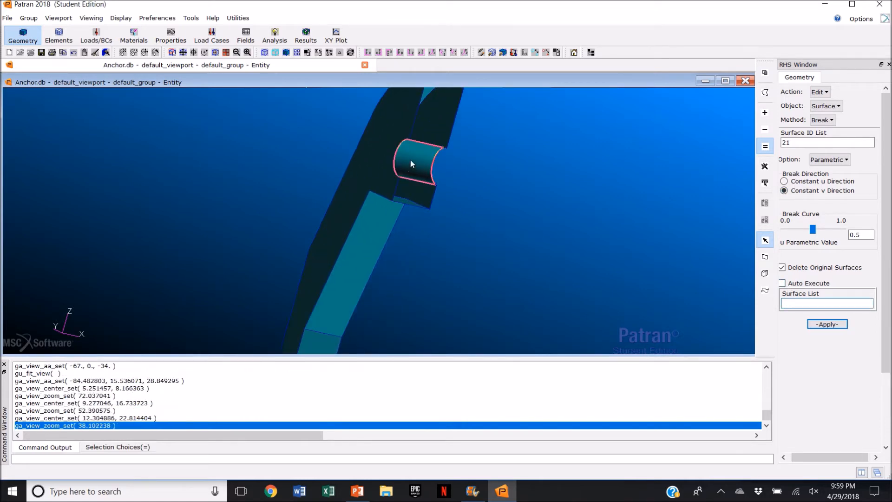
{"action": "left_click", "coordinate": [410, 161]}
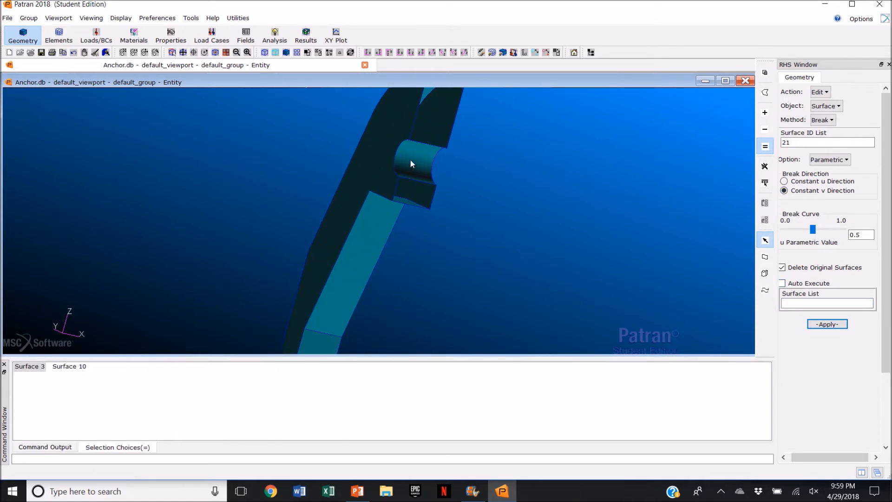
{"action": "left_click", "coordinate": [836, 326]}
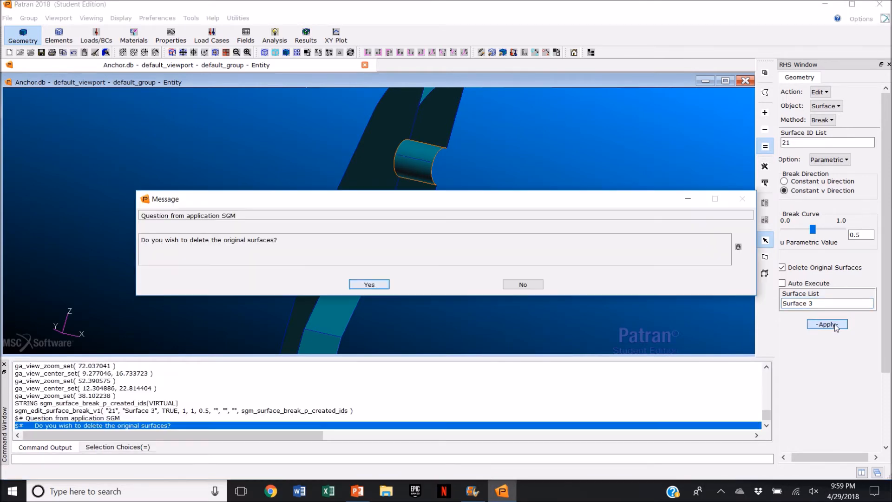
{"action": "left_click", "coordinate": [370, 285]}
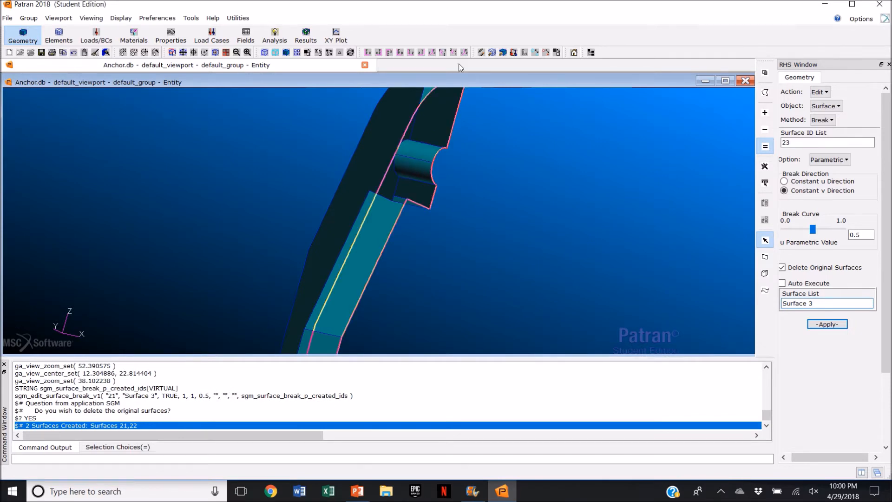
Step: Add a vertex to the flat side face (Surface 10) at point 43 on the pin hole edge
{"action": "left_click", "coordinate": [454, 53]}
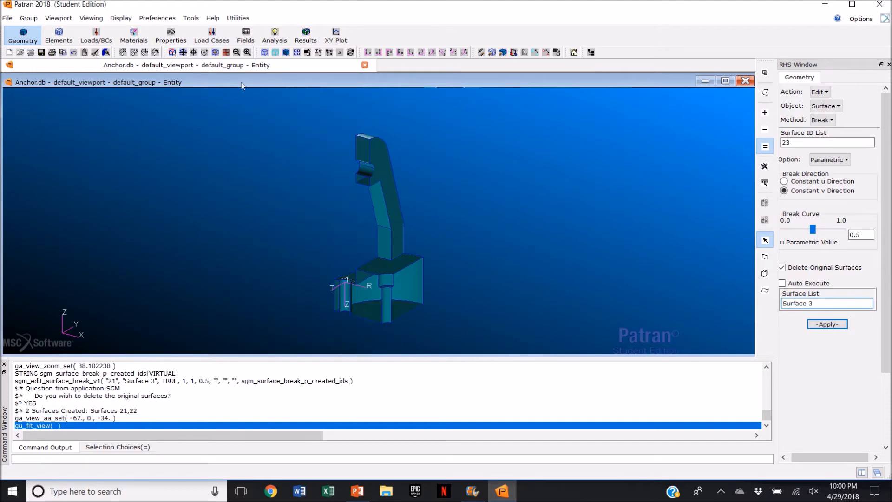
{"action": "middle_click_drag", "start_coordinate": [492, 221], "coordinate": [467, 221]}
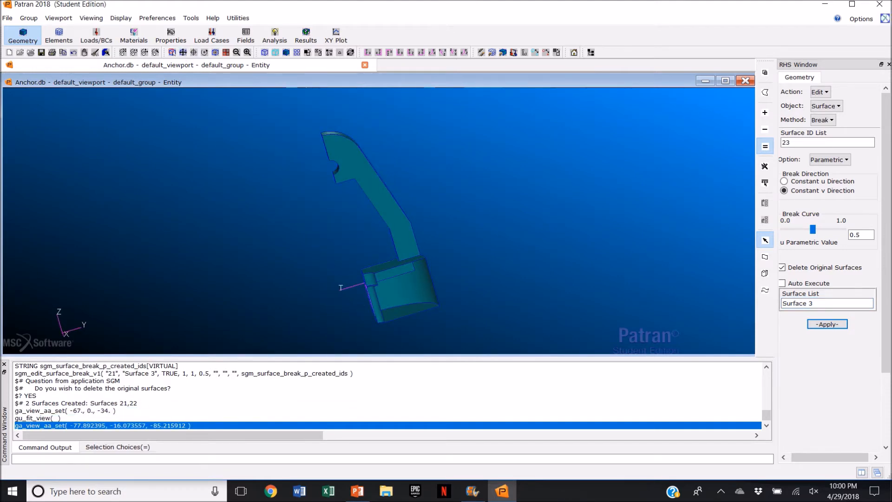
{"action": "left_click", "coordinate": [832, 106]}
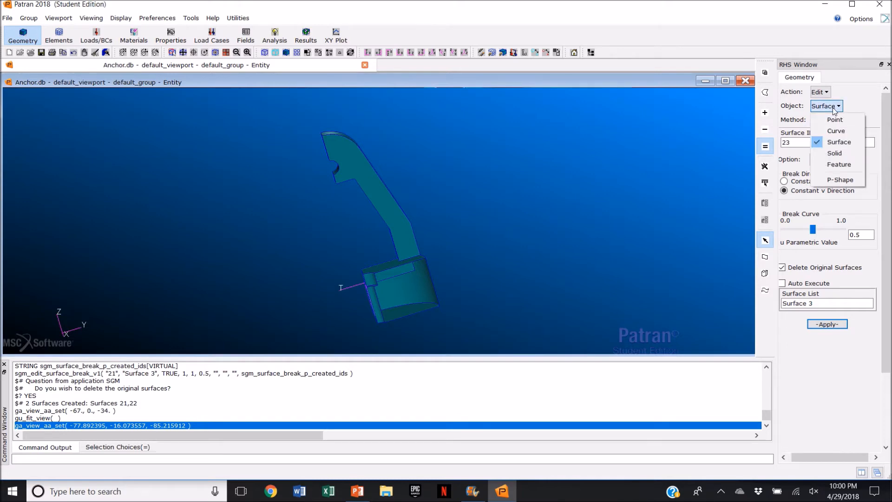
{"action": "left_click", "coordinate": [832, 107]}
{"action": "left_click", "coordinate": [823, 120]}
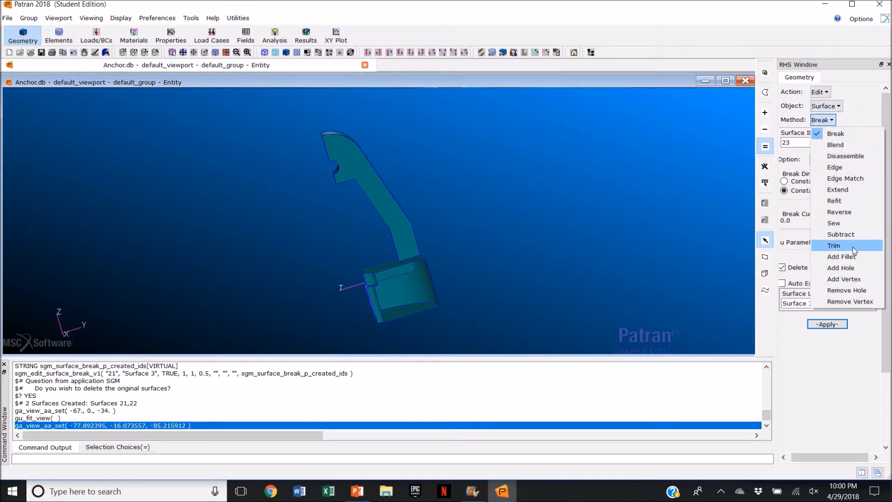
{"action": "left_click", "coordinate": [850, 279]}
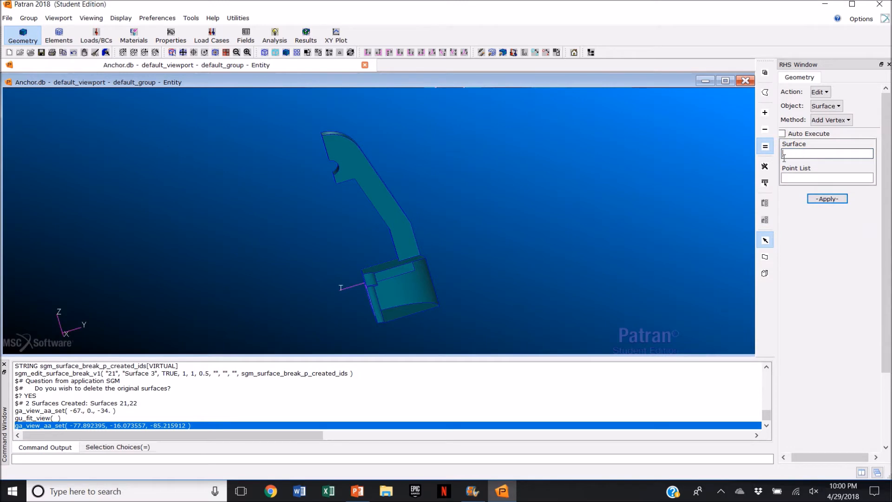
{"action": "left_click", "coordinate": [387, 205]}
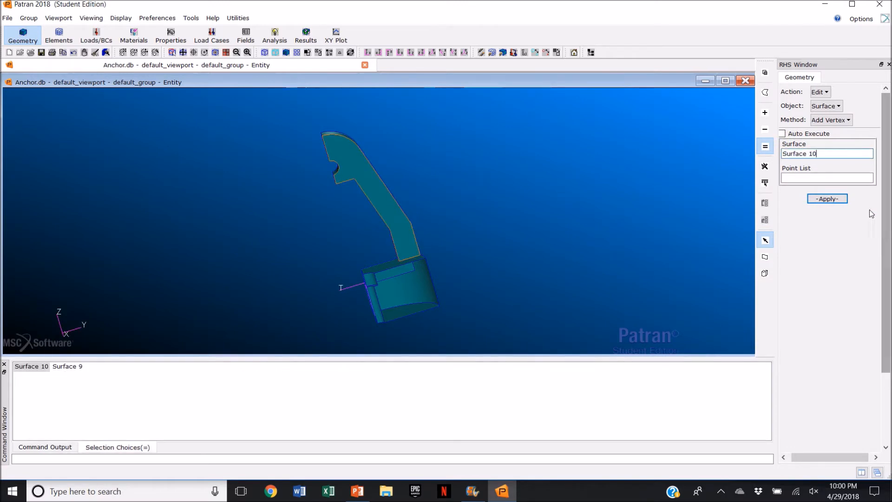
{"action": "middle_click_drag", "start_coordinate": [319, 202], "coordinate": [359, 167]}
{"action": "scroll", "coordinate": [358, 164], "scroll_direction": "up", "scroll_amount": 3}
{"action": "left_click", "coordinate": [359, 161]}
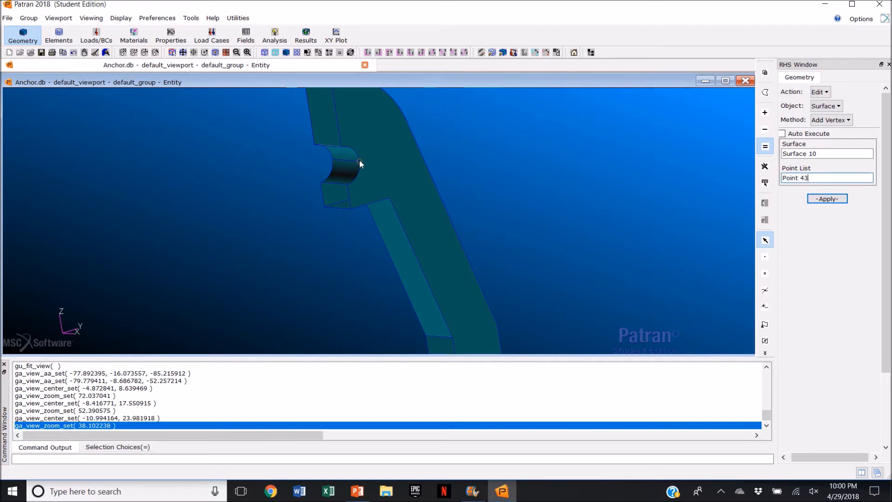
{"action": "left_click", "coordinate": [832, 200]}
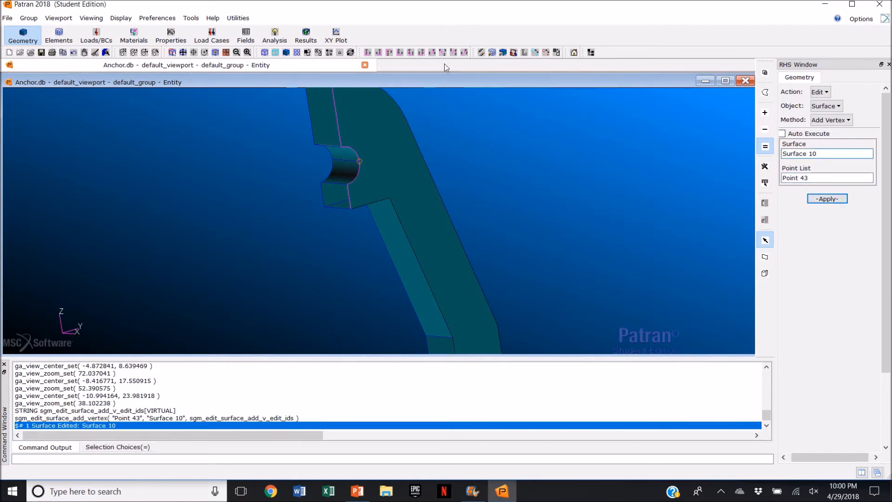
Step: Add a vertex to the opposite side face (Surface 9) at point 44 on the pin hole edge
{"action": "left_click", "coordinate": [451, 53]}
{"action": "left_click", "coordinate": [826, 153]}
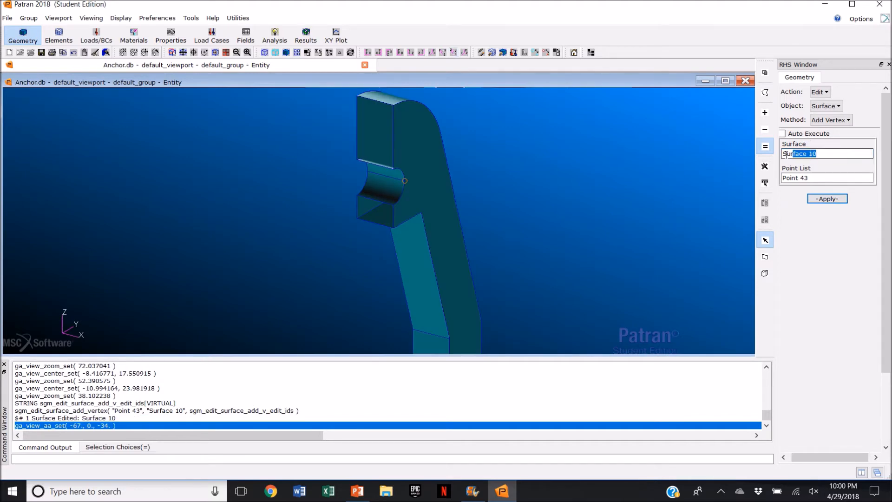
{"action": "middle_click_drag", "start_coordinate": [623, 231], "coordinate": [544, 306]}
{"action": "scroll", "coordinate": [542, 312], "scroll_direction": "down", "scroll_amount": 2}
{"action": "scroll", "coordinate": [528, 317], "scroll_direction": "up", "scroll_amount": 4}
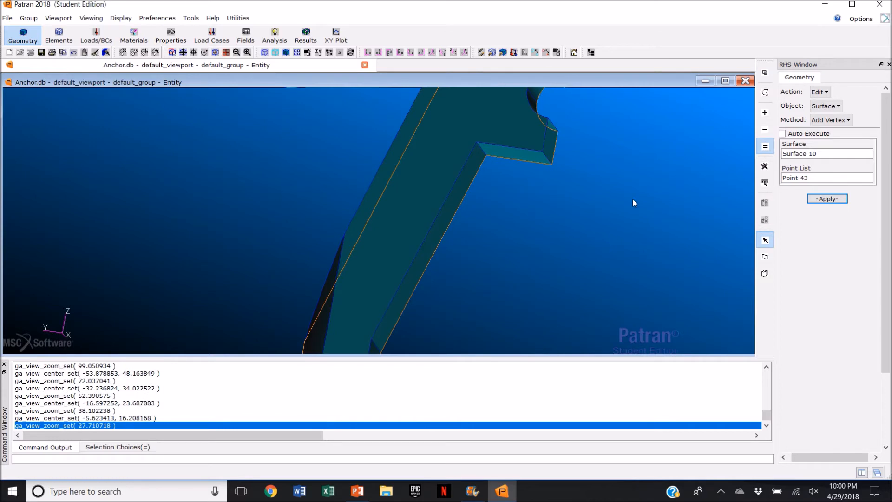
{"action": "left_click", "coordinate": [451, 53]}
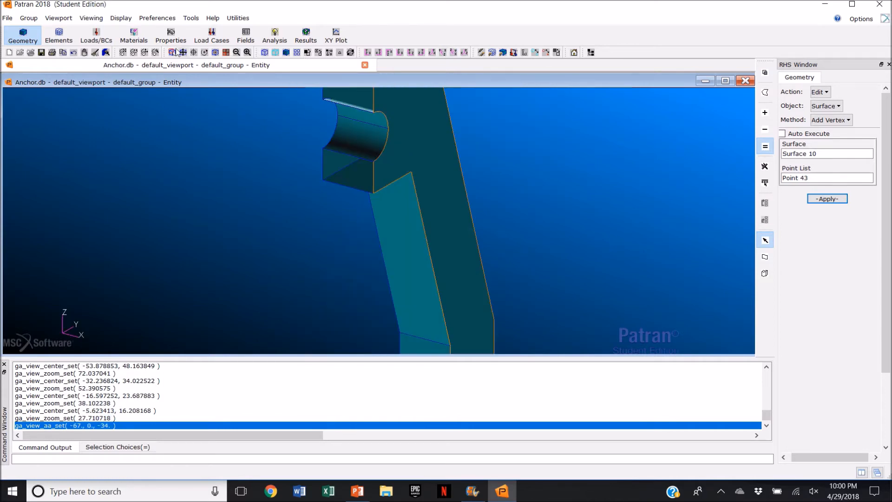
{"action": "left_click", "coordinate": [173, 53]}
{"action": "middle_click_drag", "start_coordinate": [307, 268], "coordinate": [432, 278]}
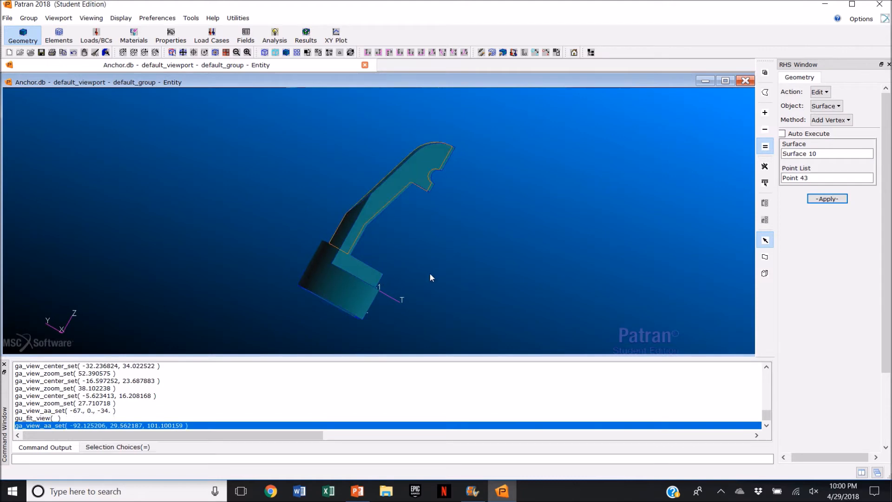
{"action": "left_click", "coordinate": [804, 152]}
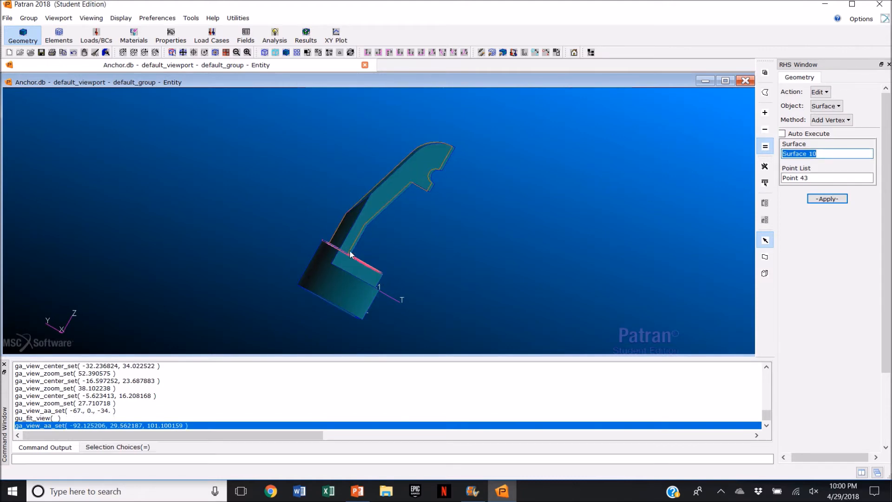
{"action": "left_click", "coordinate": [354, 265]}
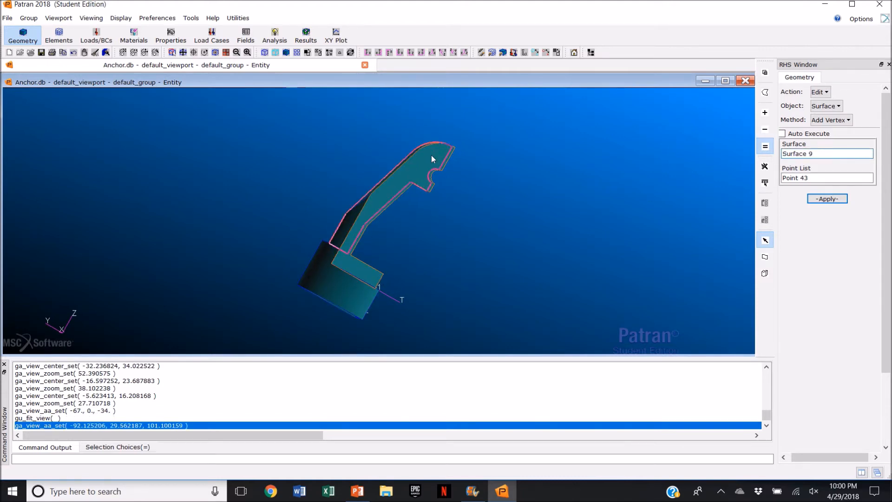
{"action": "middle_click_drag", "start_coordinate": [479, 218], "coordinate": [513, 208]}
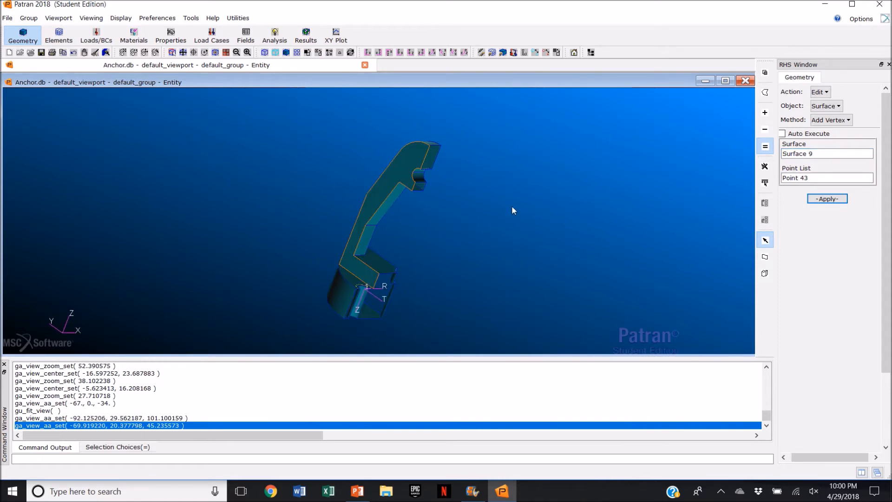
{"action": "left_click", "coordinate": [799, 176]}
{"action": "scroll", "coordinate": [418, 175], "scroll_direction": "up", "scroll_amount": 3}
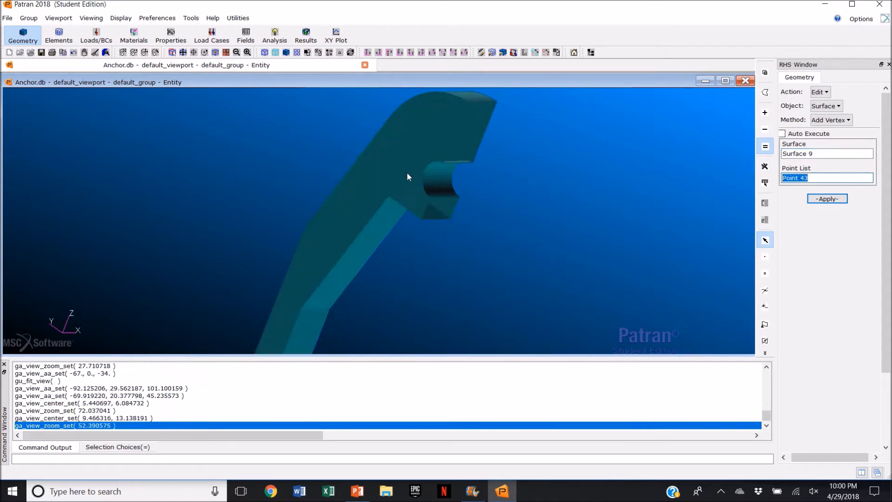
{"action": "left_click", "coordinate": [425, 172]}
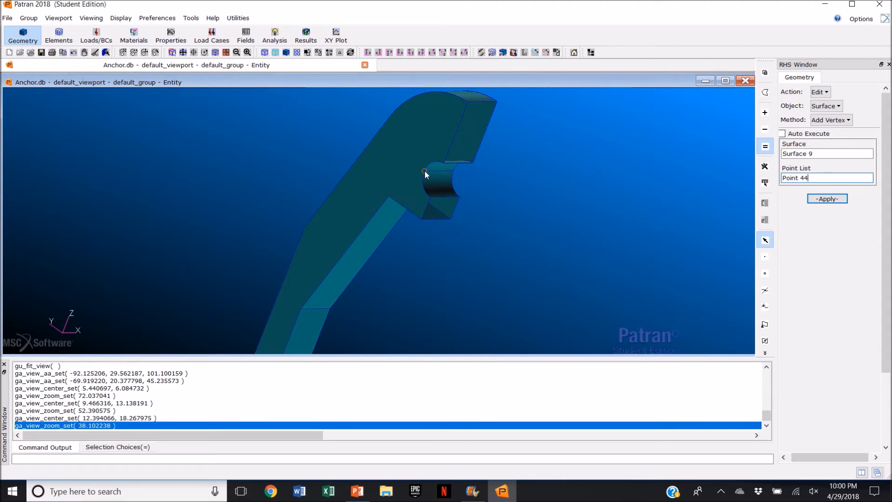
{"action": "left_click", "coordinate": [828, 200]}
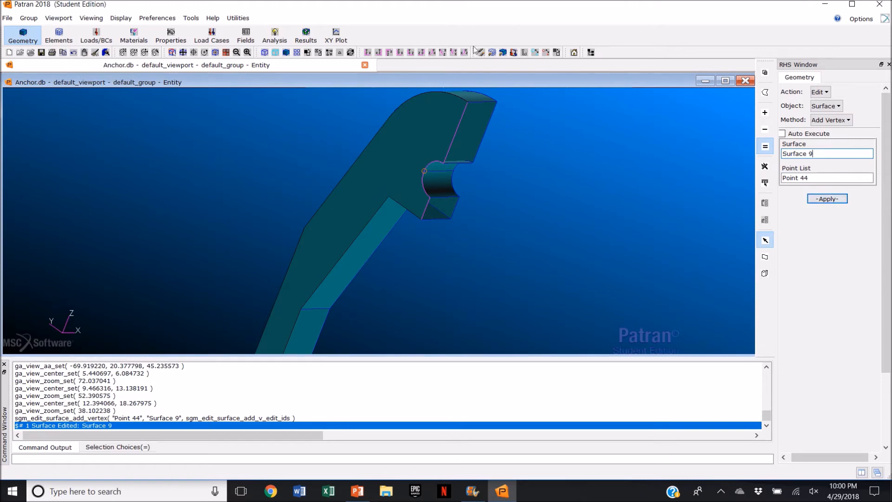
Step: Start a surface Mirror transform and define its mirror plane through points 38, 33 and 36
{"action": "left_click", "coordinate": [454, 52]}
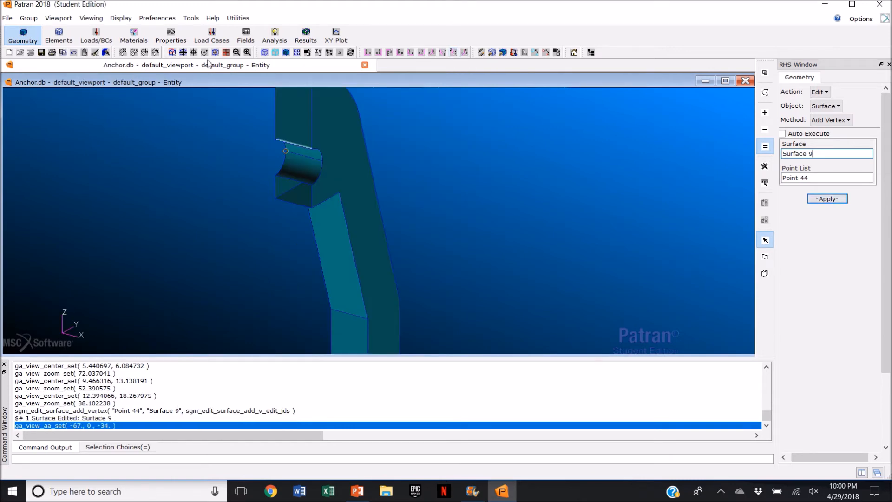
{"action": "left_click", "coordinate": [183, 53]}
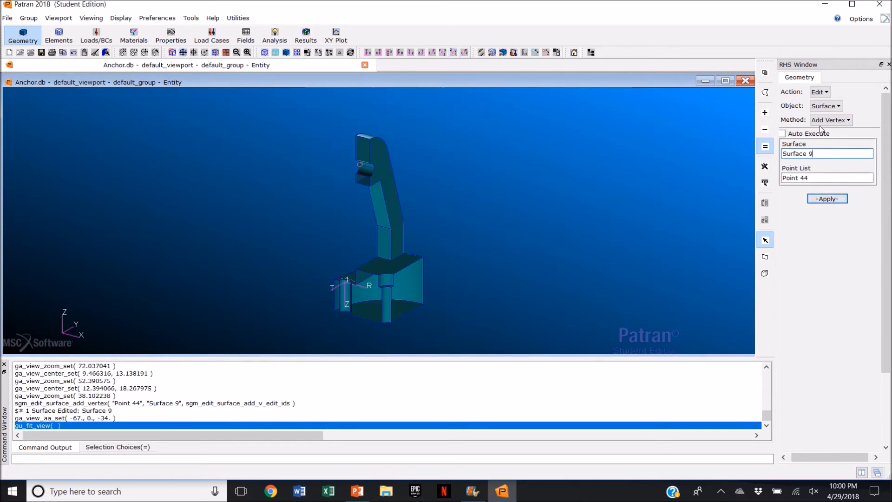
{"action": "left_click", "coordinate": [827, 92]}
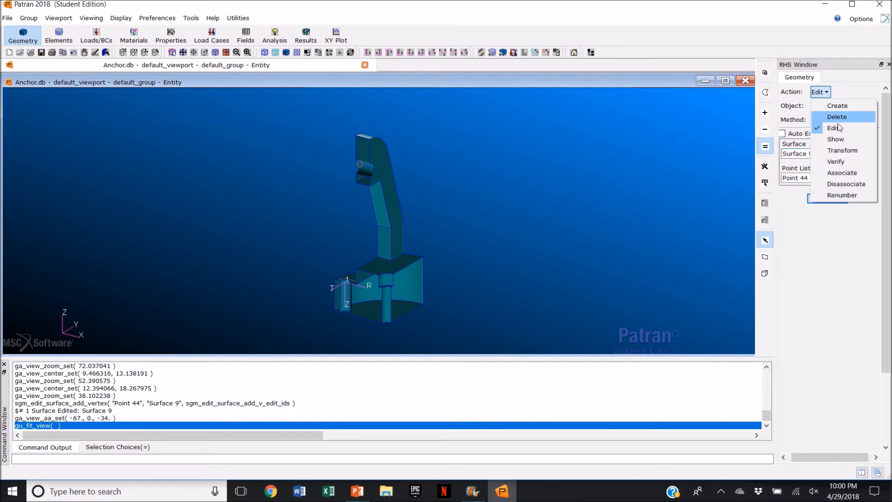
{"action": "left_click", "coordinate": [844, 150]}
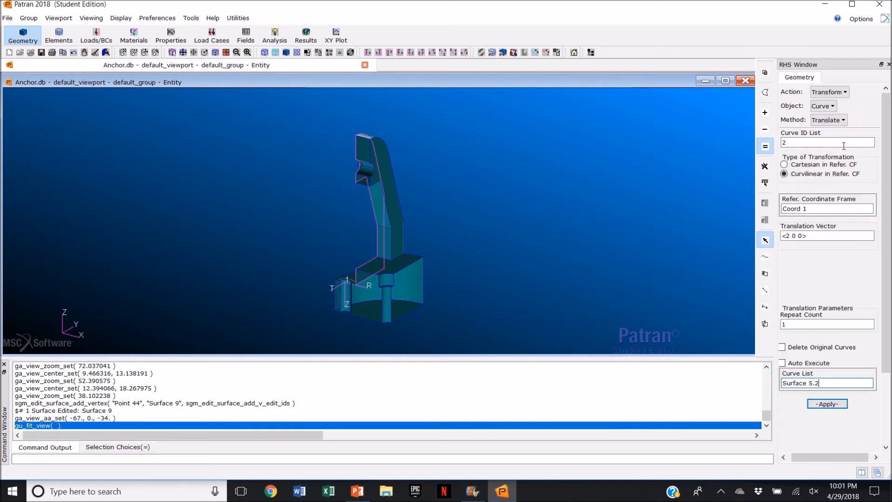
{"action": "left_click", "coordinate": [832, 107]}
{"action": "left_click", "coordinate": [836, 141]}
{"action": "left_click", "coordinate": [834, 122]}
{"action": "left_click", "coordinate": [849, 167]}
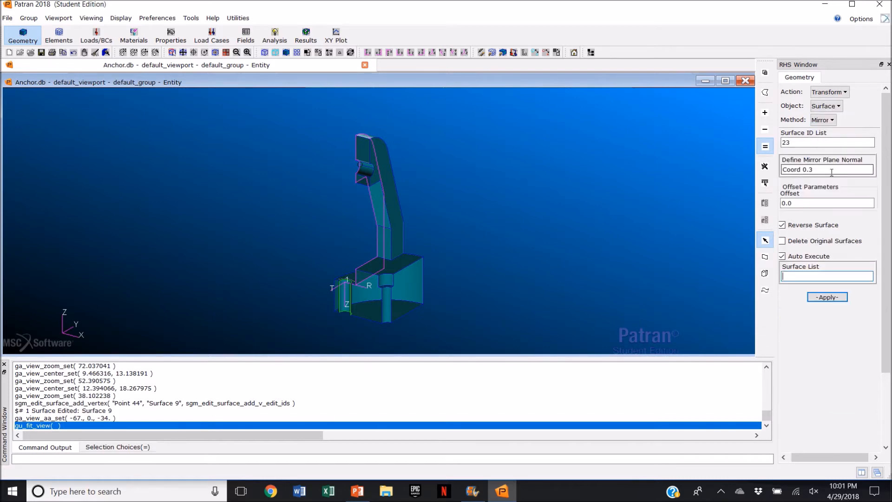
{"action": "left_click_drag", "start_coordinate": [818, 170], "coordinate": [782, 170]}
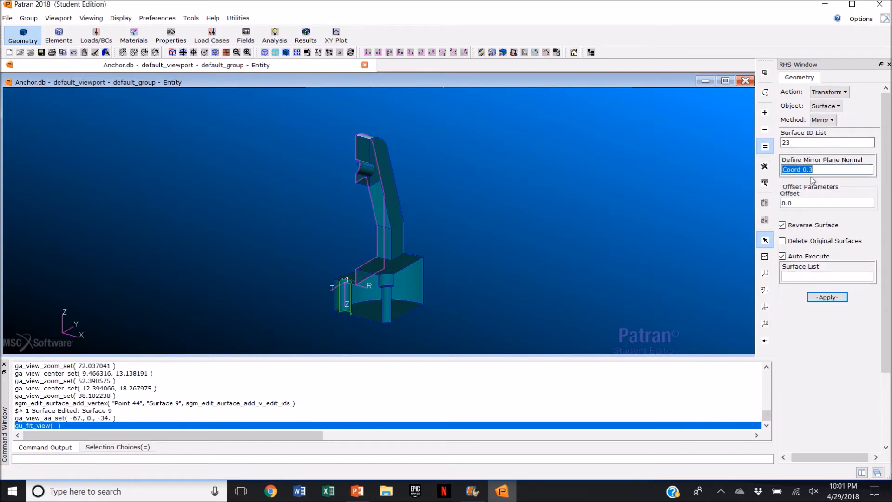
{"action": "key", "text": "Delete"}
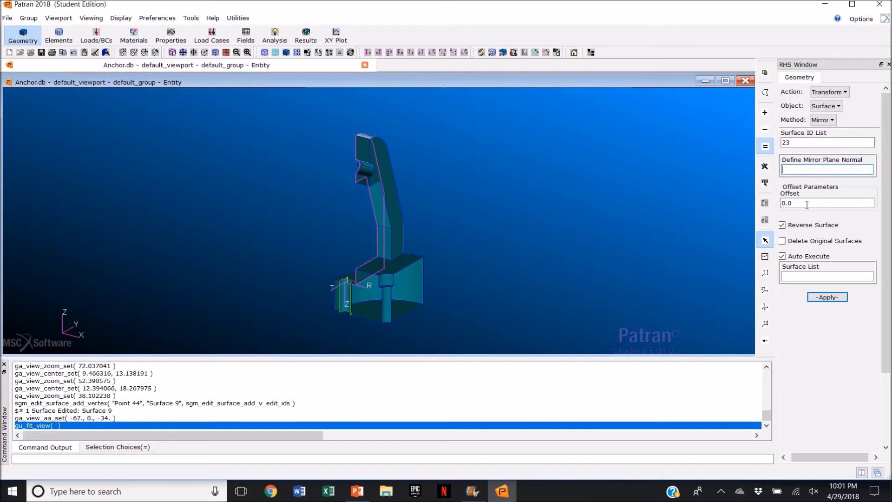
{"action": "left_click", "coordinate": [765, 257]}
{"action": "mouse_move", "coordinate": [458, 319]}
{"action": "middle_mouse_down"}
{"action": "mouse_move", "coordinate": [472, 313]}
{"action": "mouse_move", "coordinate": [455, 314]}
{"action": "middle_mouse_up"}
{"action": "scroll", "coordinate": [377, 292], "scroll_direction": "up", "scroll_amount": 3}
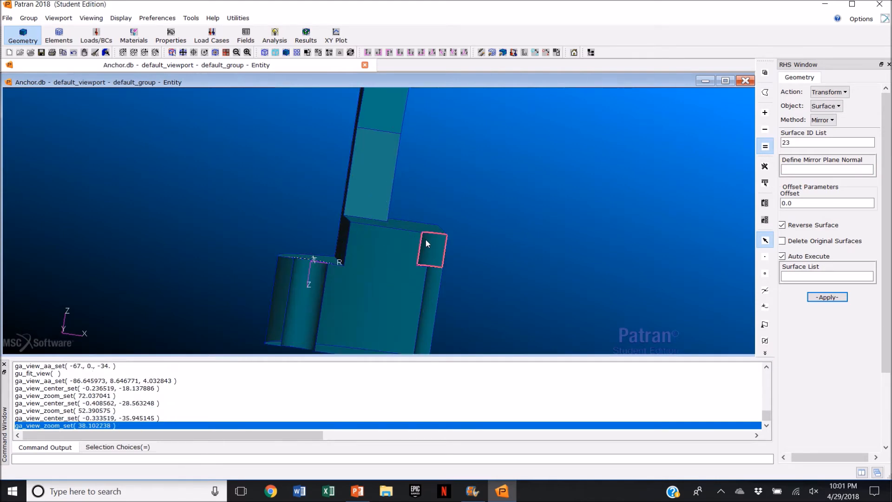
{"action": "scroll", "coordinate": [383, 312], "scroll_direction": "down", "scroll_amount": 1}
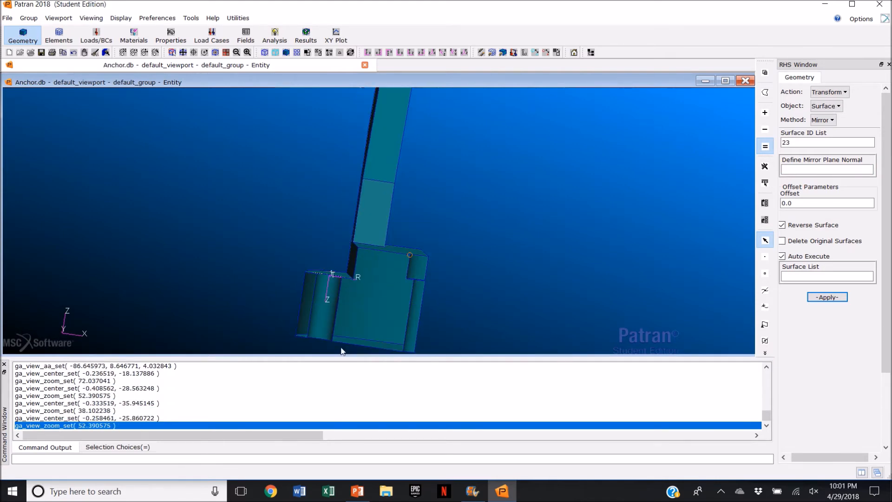
{"action": "left_click", "coordinate": [403, 352]}
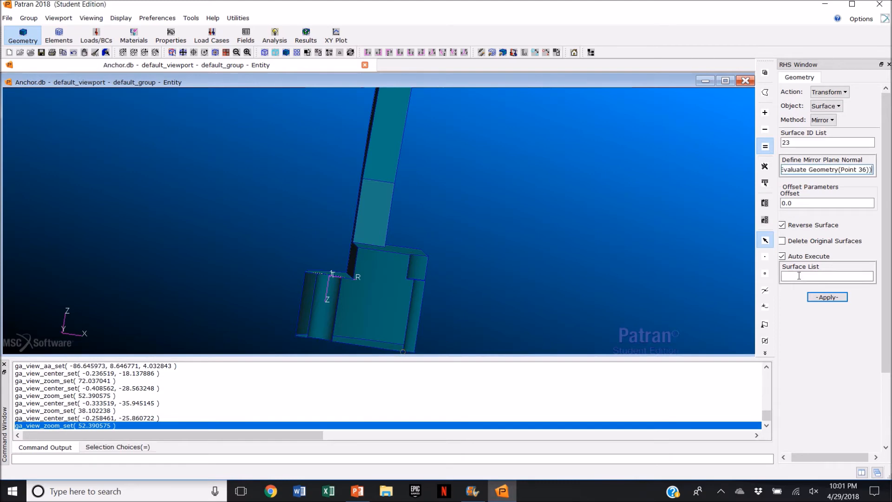
Step: Mirror all surfaces across that plane with Reverse Surface on, keeping the originals
{"action": "left_click", "coordinate": [783, 256]}
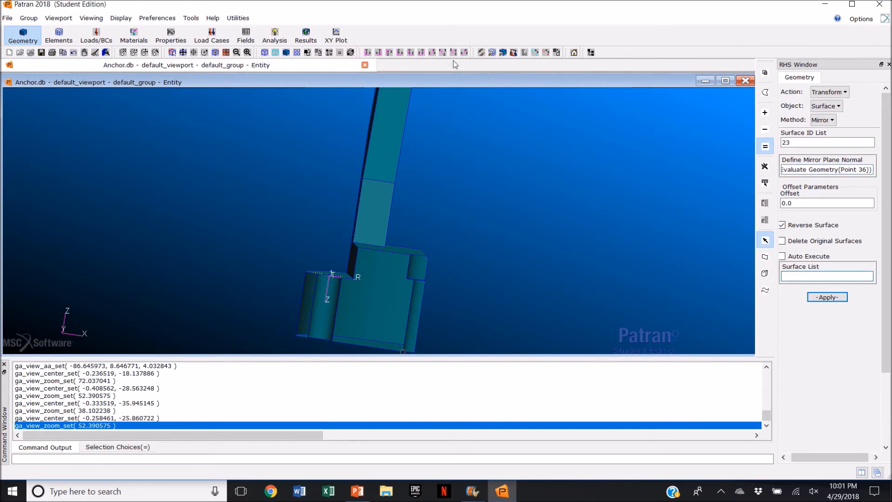
{"action": "left_click", "coordinate": [183, 52]}
{"action": "left_click_drag", "start_coordinate": [276, 100], "coordinate": [469, 340]}
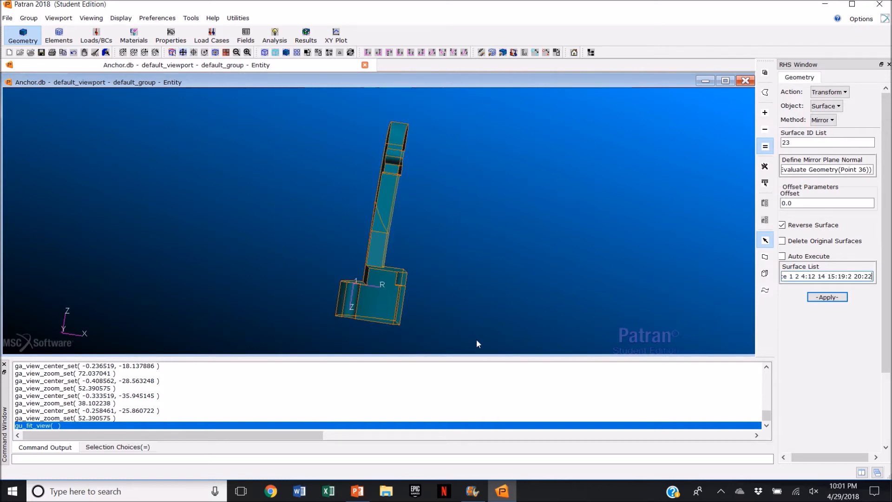
{"action": "left_click", "coordinate": [828, 297]}
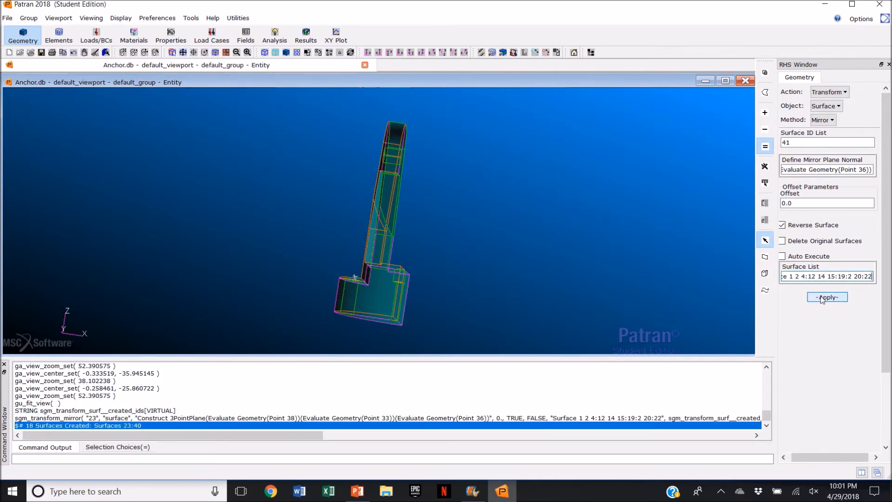
Step: Redefine the mirror plane using point 60 and mirror all surfaces, including the new copies, across it
{"action": "middle_click_drag", "start_coordinate": [466, 263], "coordinate": [435, 260]}
{"action": "right_click", "coordinate": [637, 241]}
{"action": "left_click", "coordinate": [698, 192]}
{"action": "left_click", "coordinate": [824, 169]}
{"action": "key", "text": "BackSpace"}
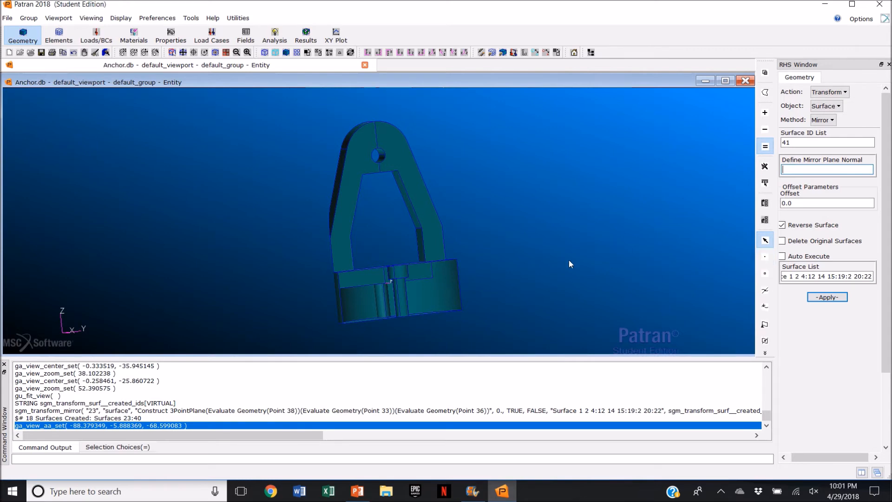
{"action": "middle_click_drag", "start_coordinate": [518, 276], "coordinate": [451, 265]}
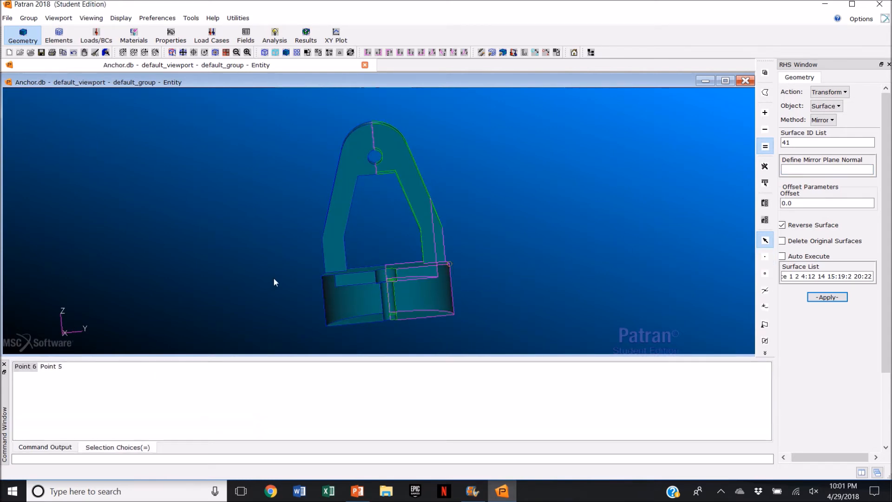
{"action": "left_click", "coordinate": [327, 325]}
{"action": "left_click", "coordinate": [797, 278]}
{"action": "key", "text": "Delete"}
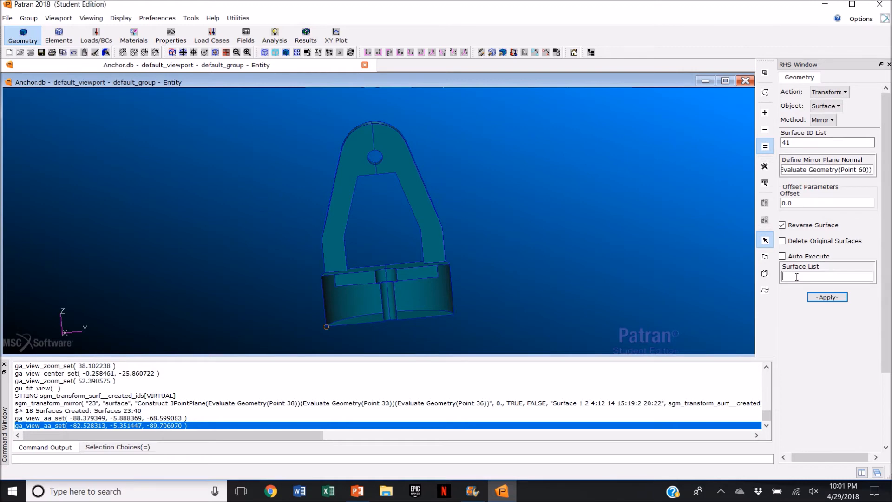
{"action": "left_click_drag", "start_coordinate": [272, 111], "coordinate": [490, 342]}
{"action": "left_click", "coordinate": [827, 297]}
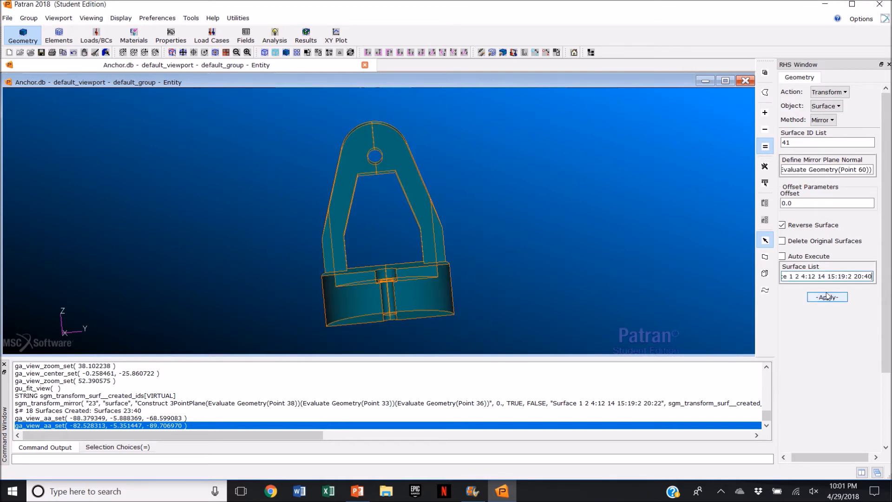
Step: Create a B-rep solid from all surfaces of the part, with Auto Execute turned off
{"action": "middle_click_drag", "start_coordinate": [519, 272], "coordinate": [520, 292]}
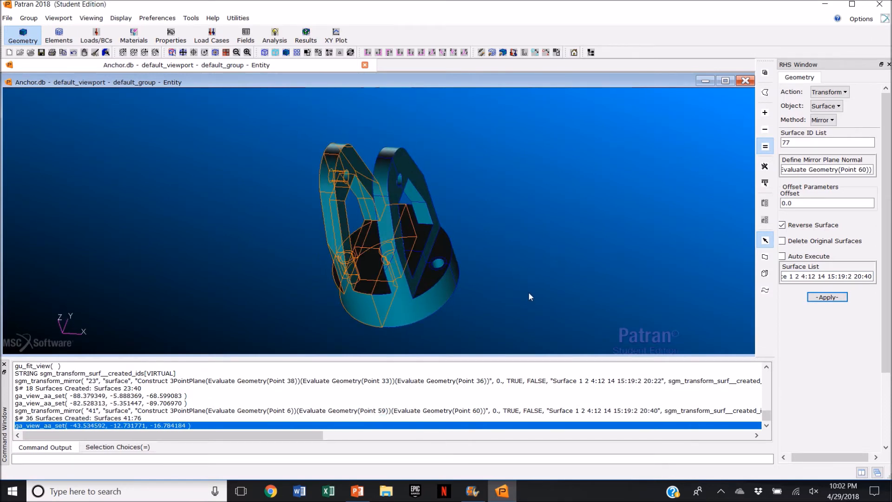
{"action": "left_click", "coordinate": [830, 92]}
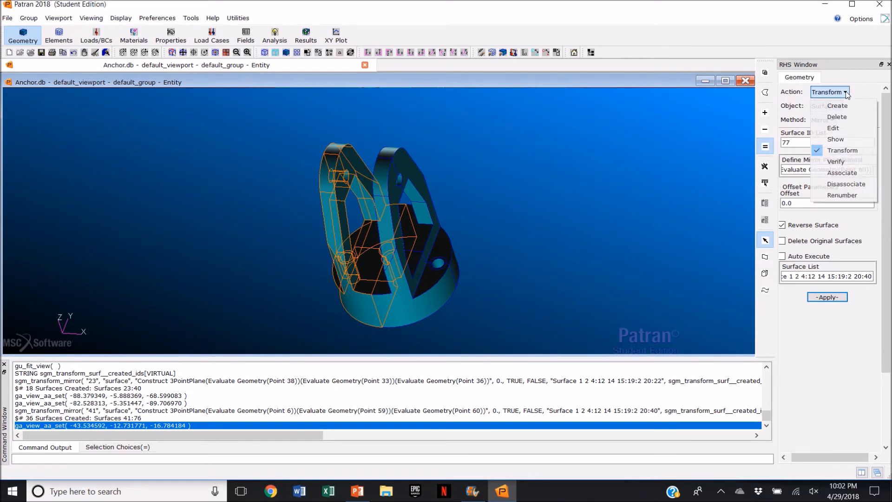
{"action": "left_click", "coordinate": [835, 108]}
{"action": "left_click", "coordinate": [833, 107]}
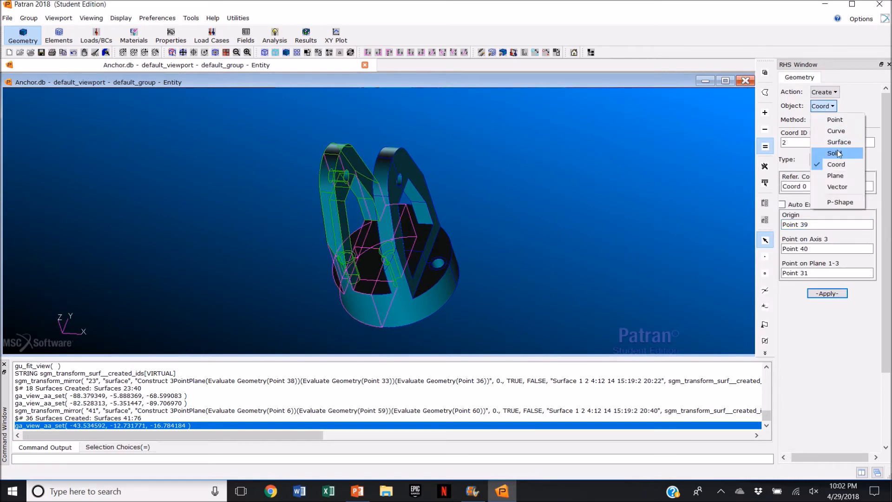
{"action": "left_click", "coordinate": [838, 153]}
{"action": "left_click", "coordinate": [836, 122]}
{"action": "left_click", "coordinate": [837, 161]}
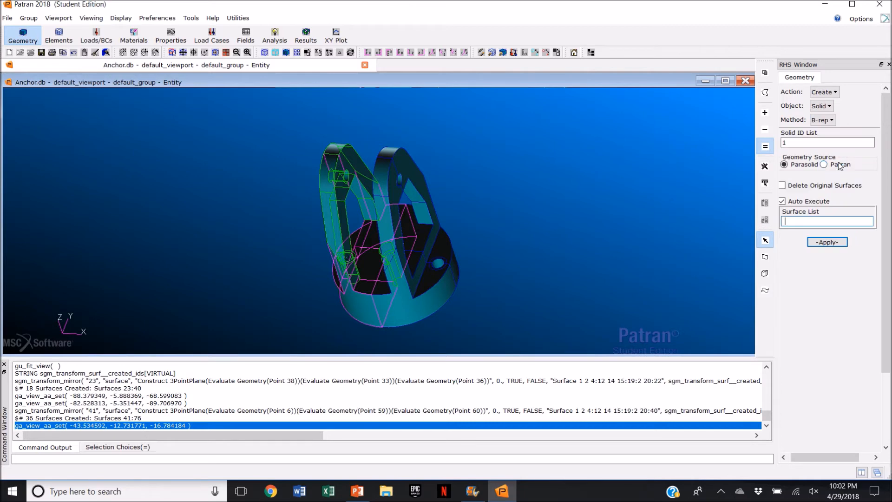
{"action": "left_click", "coordinate": [783, 201]}
{"action": "left_click_drag", "start_coordinate": [229, 133], "coordinate": [546, 322]}
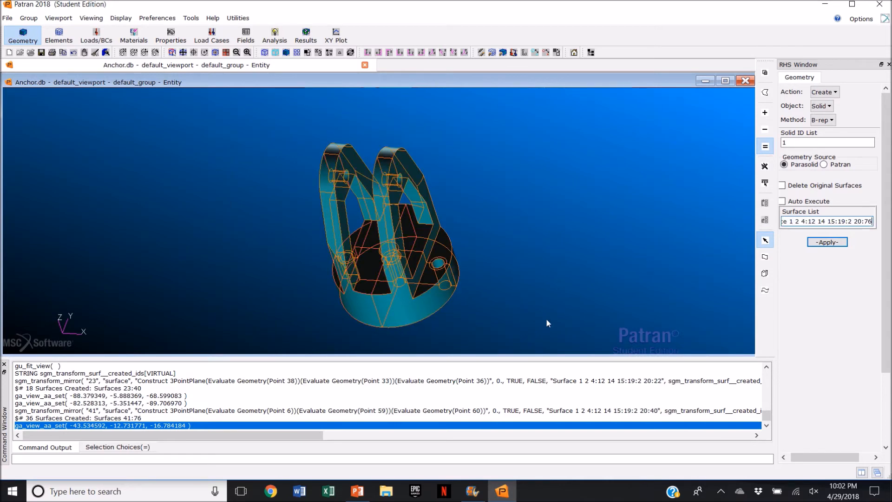
{"action": "left_click", "coordinate": [838, 242]}
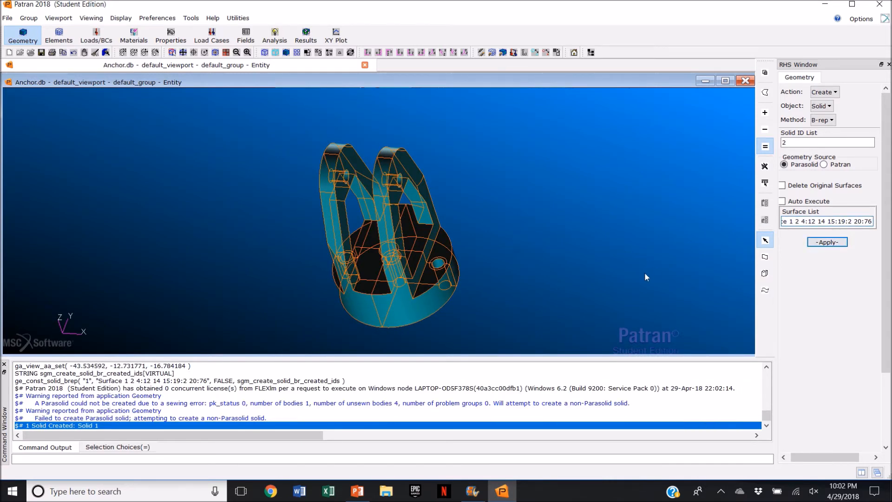
Step: Switch to wireframe display and erase everything, then plot only Solid 1
{"action": "mouse_move", "coordinate": [618, 263]}
{"action": "middle_mouse_down"}
{"action": "mouse_move", "coordinate": [615, 247]}
{"action": "mouse_move", "coordinate": [600, 250]}
{"action": "middle_mouse_up"}
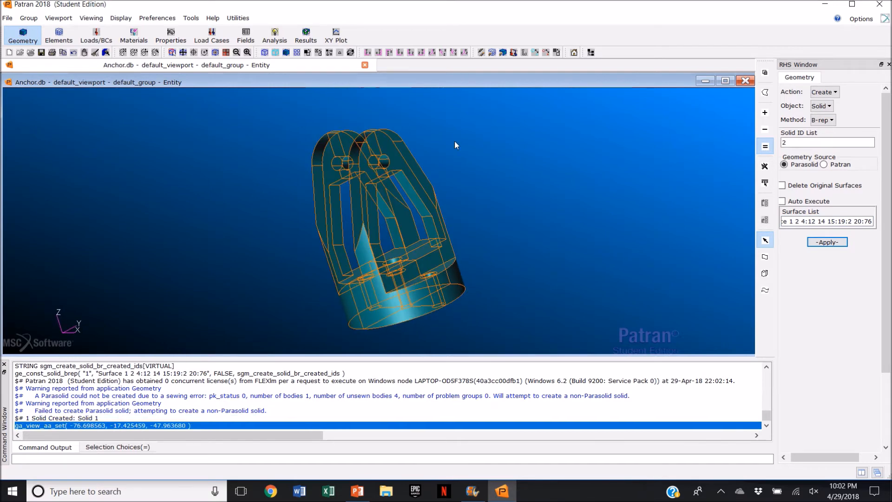
{"action": "left_click", "coordinate": [194, 53]}
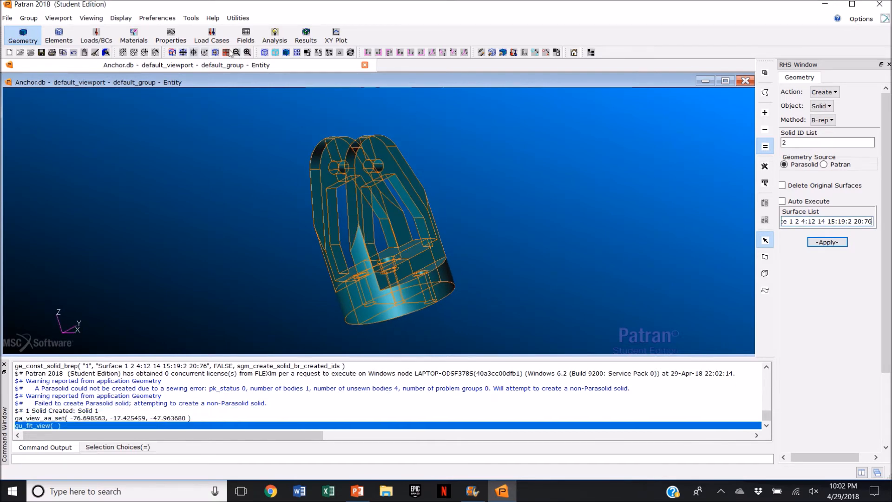
{"action": "left_click", "coordinate": [442, 53]}
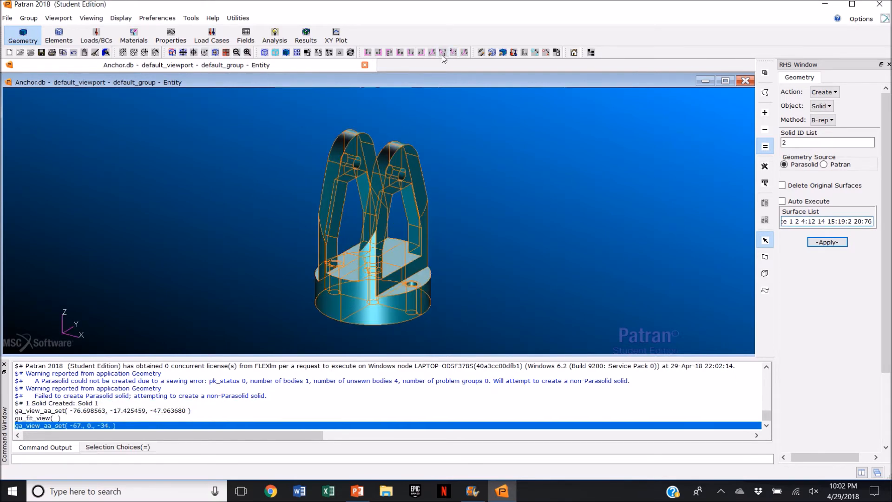
{"action": "left_click", "coordinate": [269, 54]}
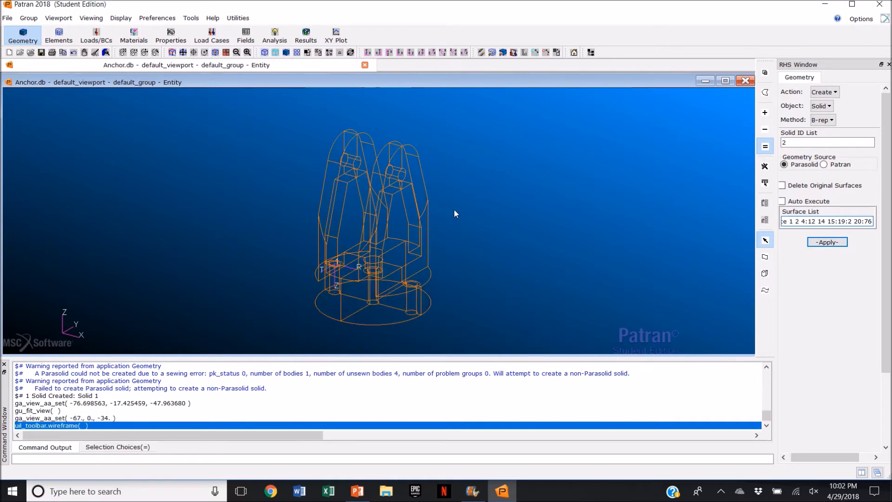
{"action": "left_click", "coordinate": [482, 52]}
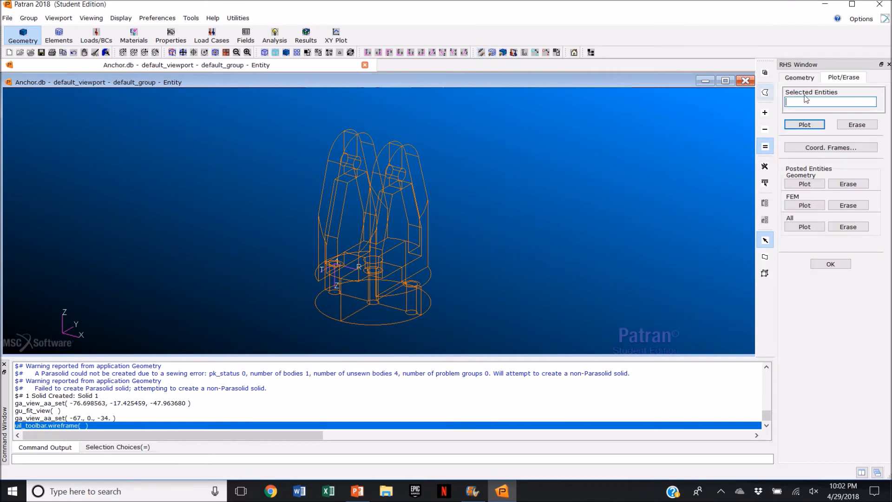
{"action": "left_click", "coordinate": [828, 100]}
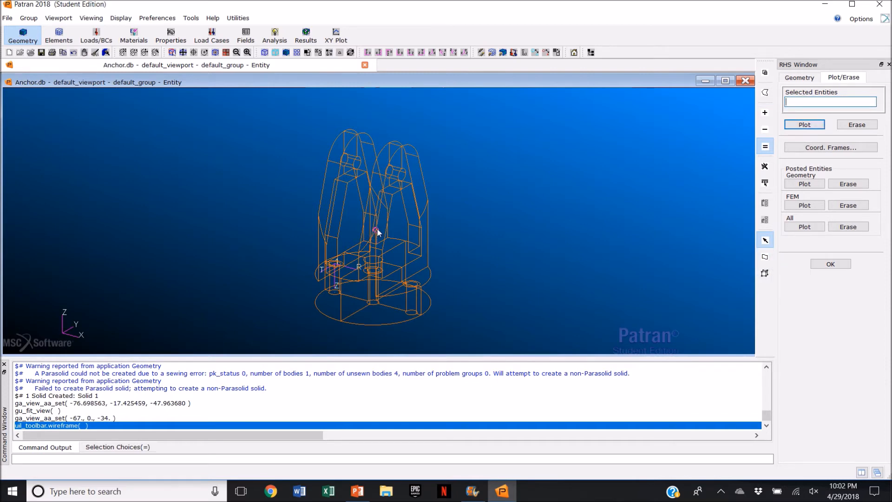
{"action": "left_click", "coordinate": [767, 260]}
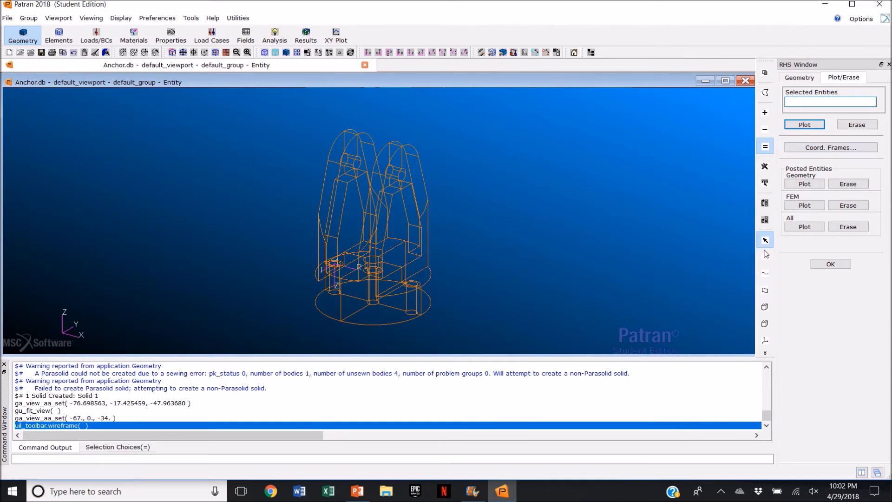
{"action": "left_click", "coordinate": [765, 308]}
{"action": "left_click", "coordinate": [421, 269]}
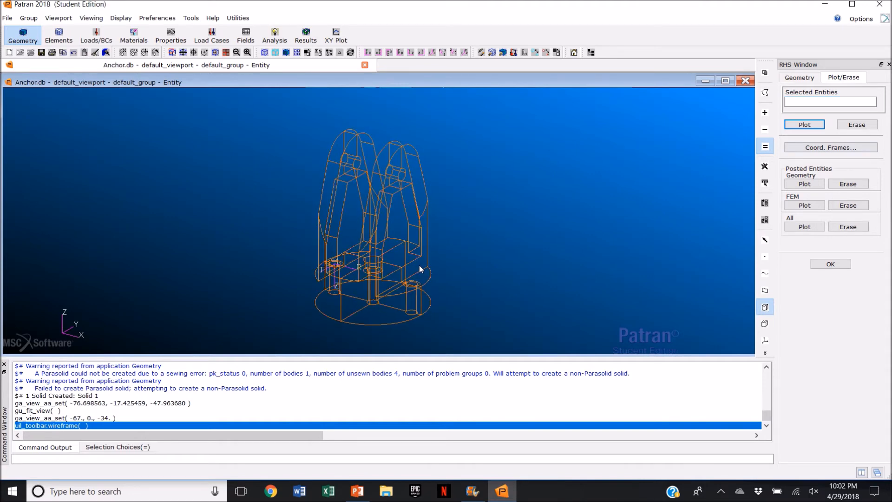
{"action": "left_click", "coordinate": [845, 228]}
{"action": "left_click", "coordinate": [803, 125]}
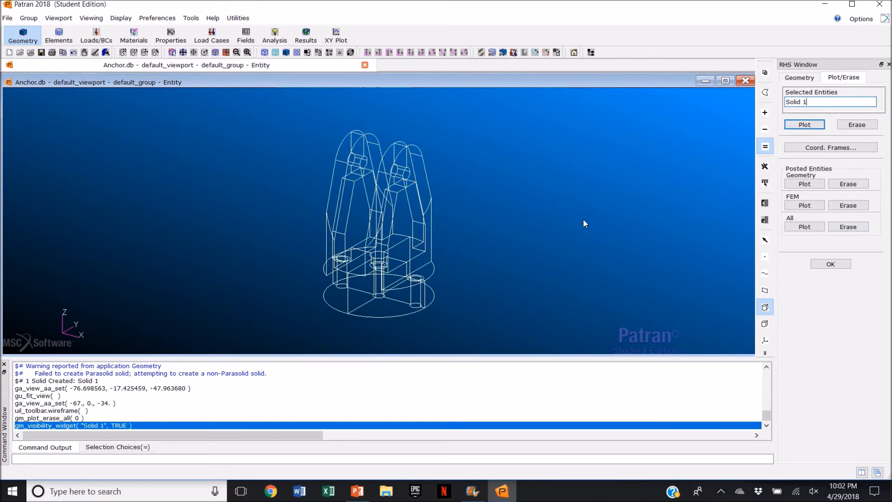
Step: Switch the display to smooth shading
{"action": "mouse_move", "coordinate": [577, 215]}
{"action": "middle_mouse_down"}
{"action": "mouse_move", "coordinate": [606, 207]}
{"action": "mouse_move", "coordinate": [594, 214]}
{"action": "middle_mouse_up"}
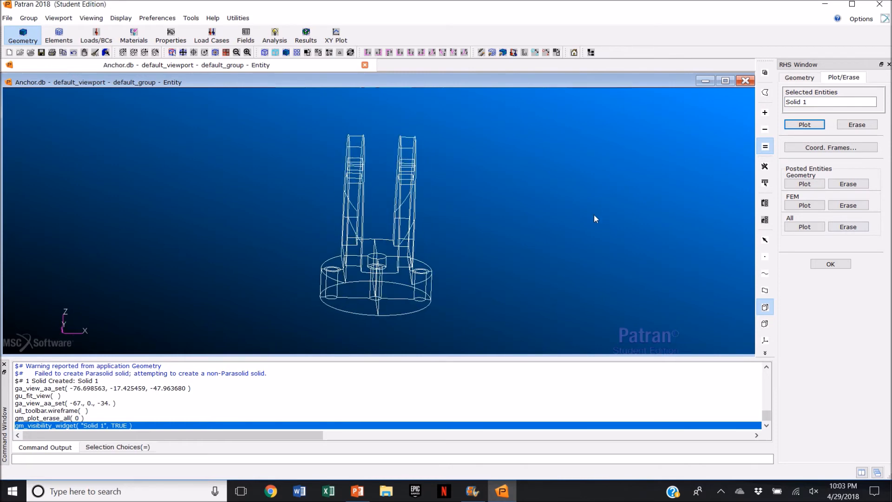
{"action": "left_click", "coordinate": [286, 52]}
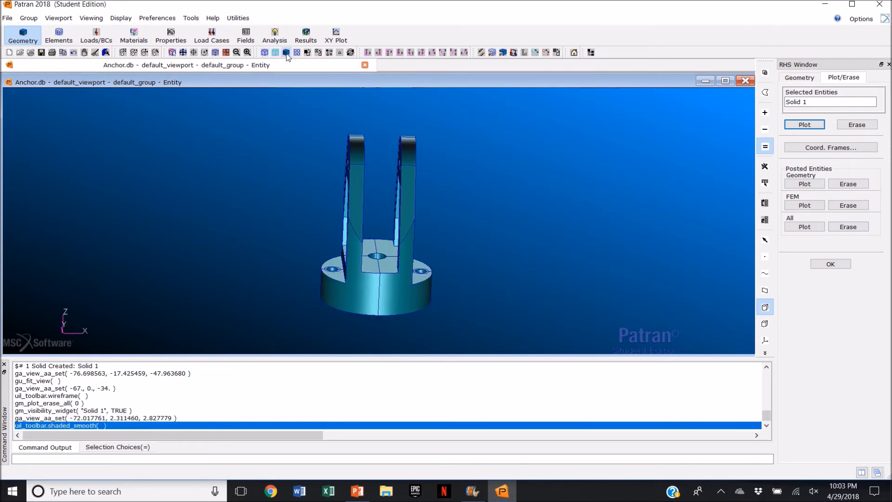
{"action": "middle_click_drag", "start_coordinate": [539, 189], "coordinate": [525, 187]}
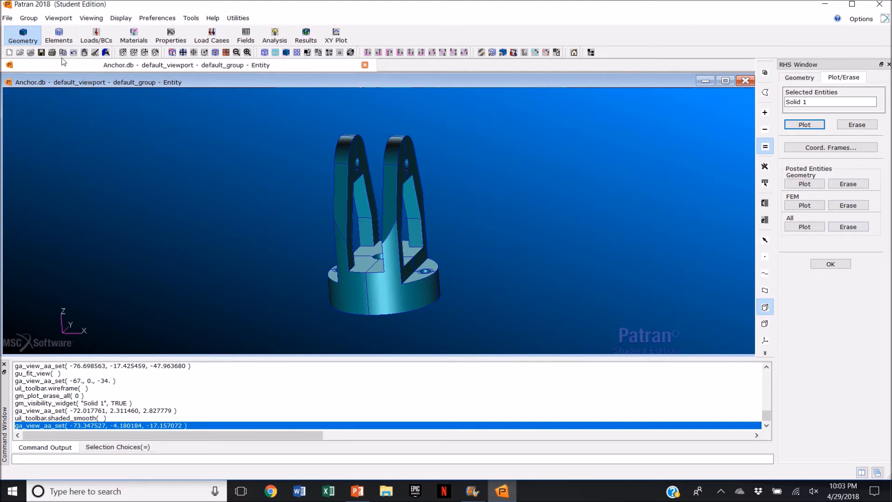
Step: Mesh Solid 1 with TetMesh Tet10 elements, turning off automatic calculation and setting global edge length to 20
{"action": "left_click", "coordinate": [63, 42]}
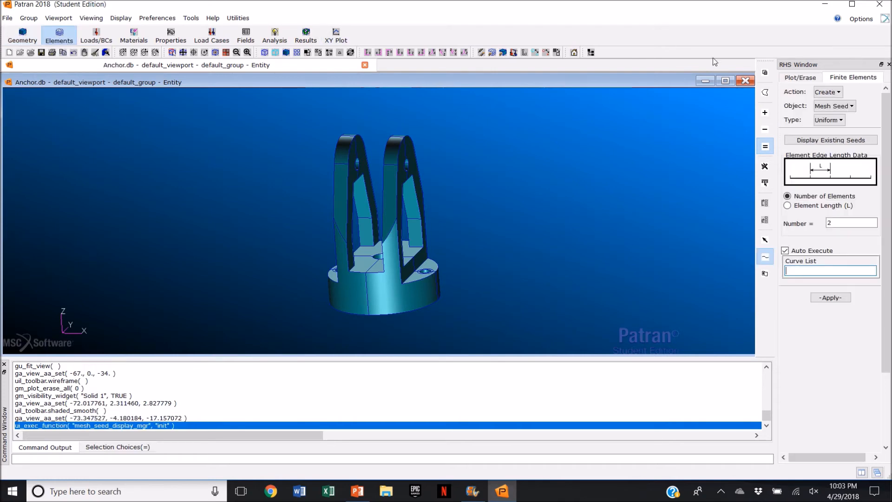
{"action": "left_click", "coordinate": [832, 107]}
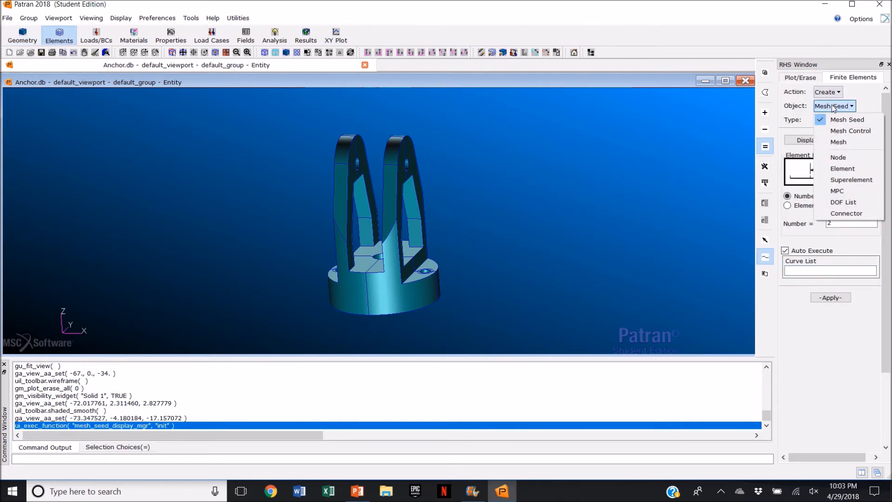
{"action": "left_click", "coordinate": [851, 145]}
{"action": "left_click", "coordinate": [830, 120]}
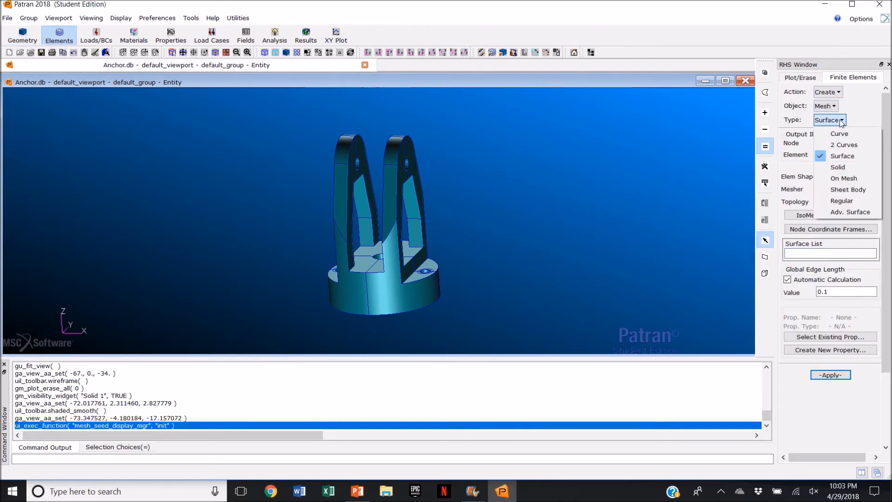
{"action": "left_click", "coordinate": [849, 167]}
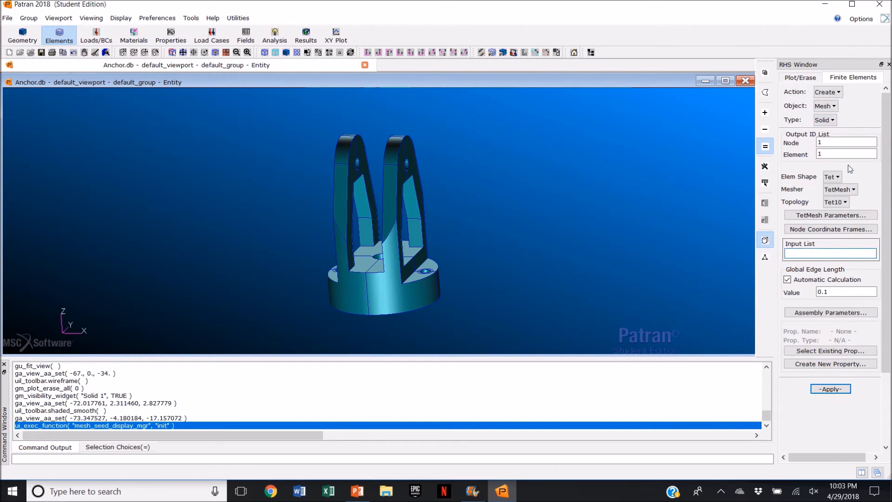
{"action": "left_click", "coordinate": [824, 254]}
{"action": "left_click", "coordinate": [389, 284]}
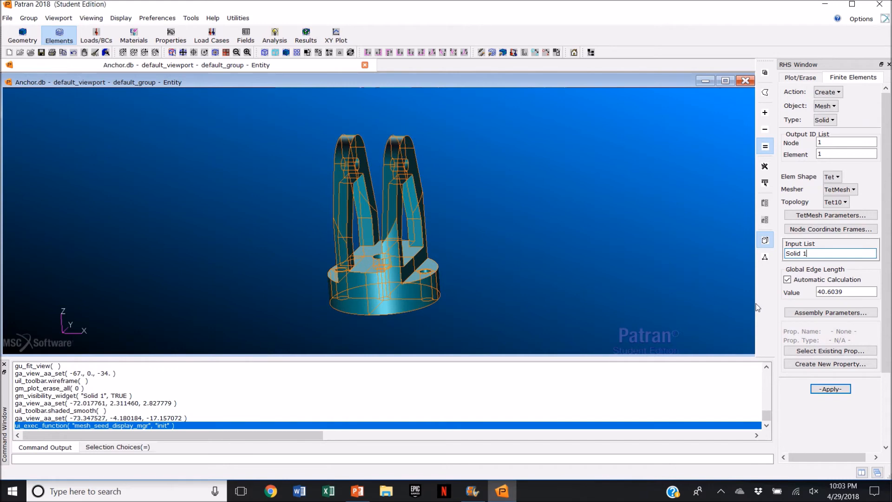
{"action": "left_click", "coordinate": [787, 279]}
{"action": "left_click_drag", "start_coordinate": [847, 292], "coordinate": [817, 296]}
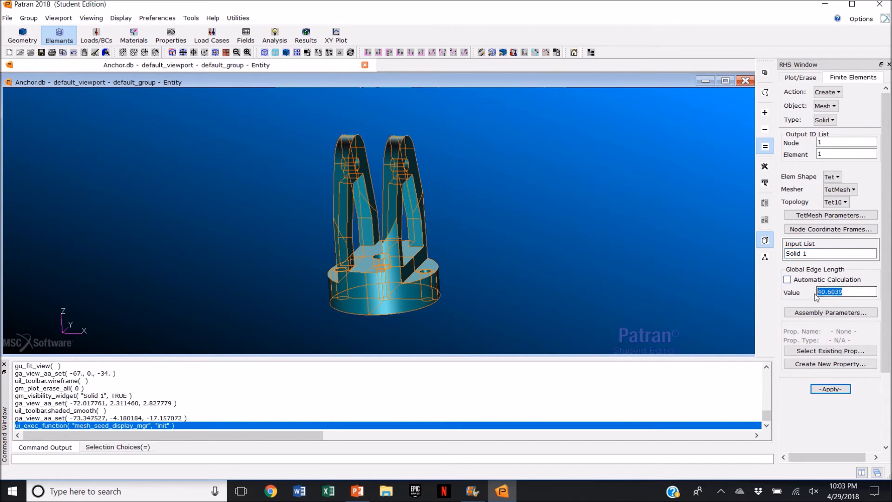
{"action": "type", "text": "20"}
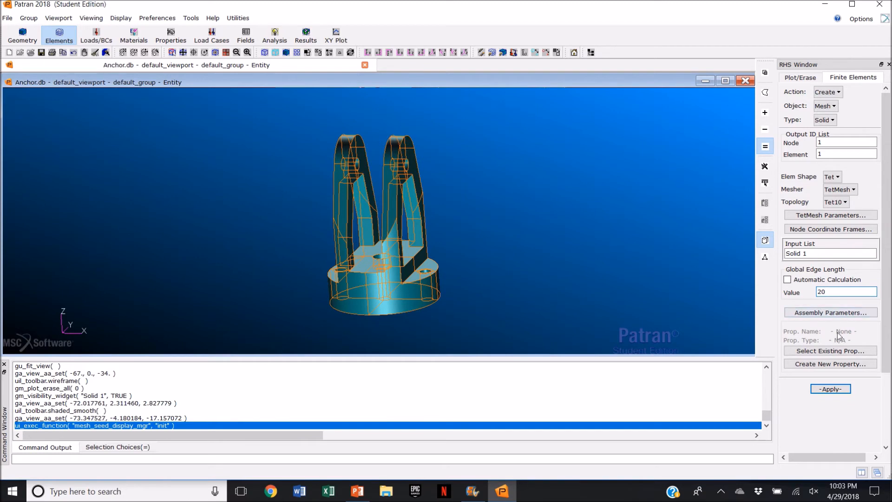
{"action": "left_click", "coordinate": [832, 388]}
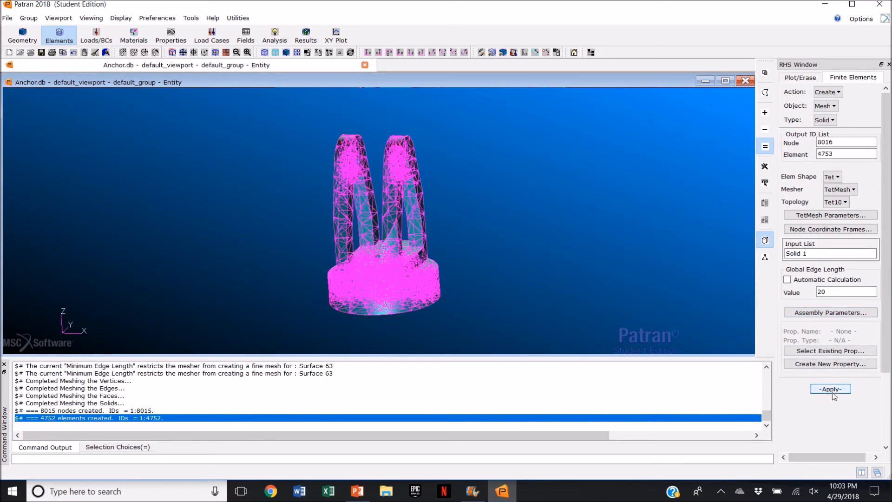
Step: Verify the element boundaries by displaying free faces
{"action": "mouse_move", "coordinate": [600, 278]}
{"action": "middle_mouse_down"}
{"action": "mouse_move", "coordinate": [584, 278]}
{"action": "mouse_move", "coordinate": [595, 281]}
{"action": "middle_mouse_up"}
{"action": "middle_click_drag", "start_coordinate": [548, 263], "coordinate": [507, 275]}
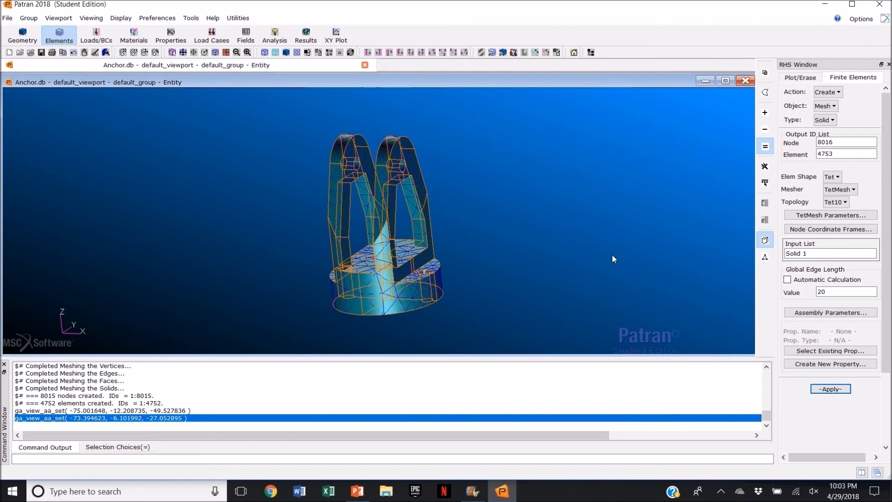
{"action": "left_click", "coordinate": [837, 95]}
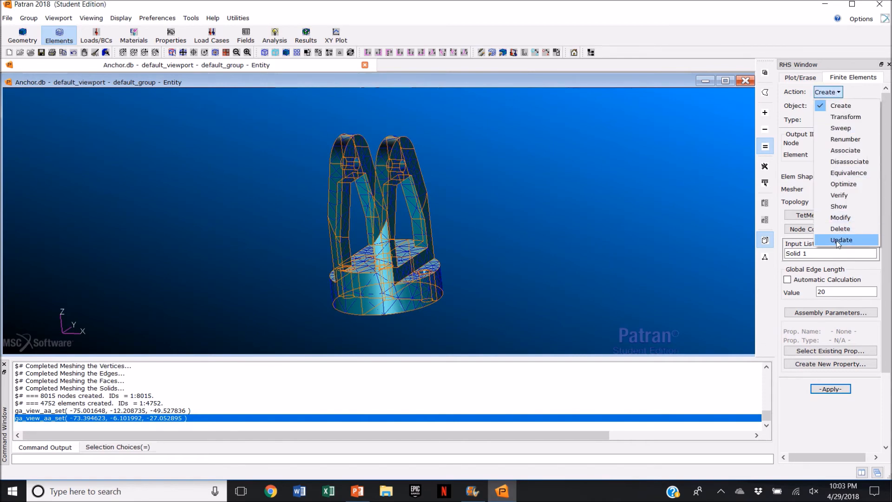
{"action": "left_click", "coordinate": [845, 197]}
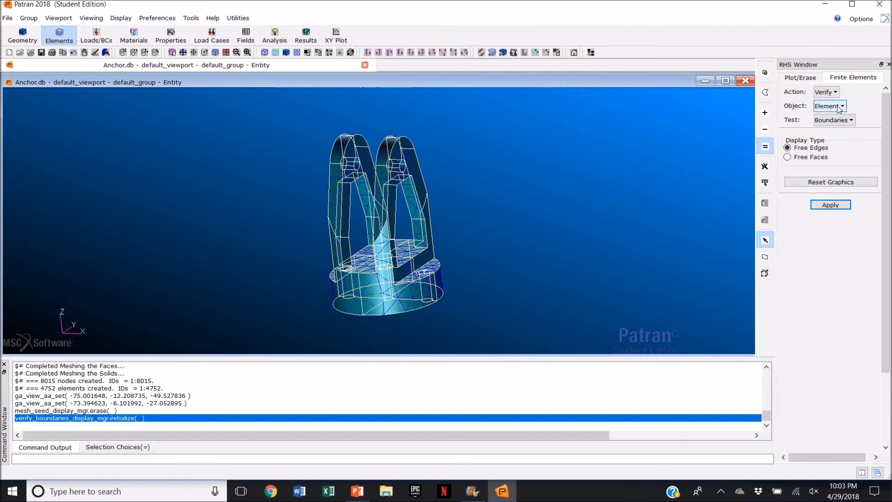
{"action": "left_click", "coordinate": [789, 158]}
{"action": "left_click", "coordinate": [828, 208]}
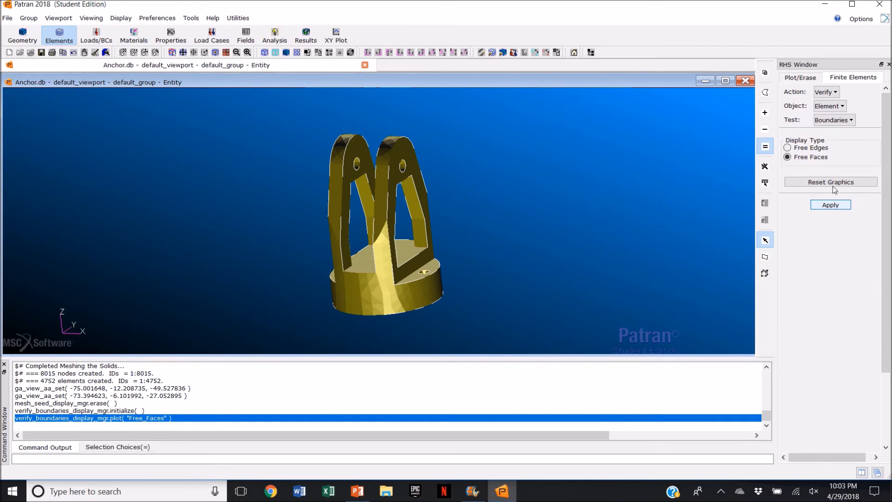
Step: Run the Tet element verification with all quality tests and acknowledge the message
{"action": "left_click", "coordinate": [839, 107]}
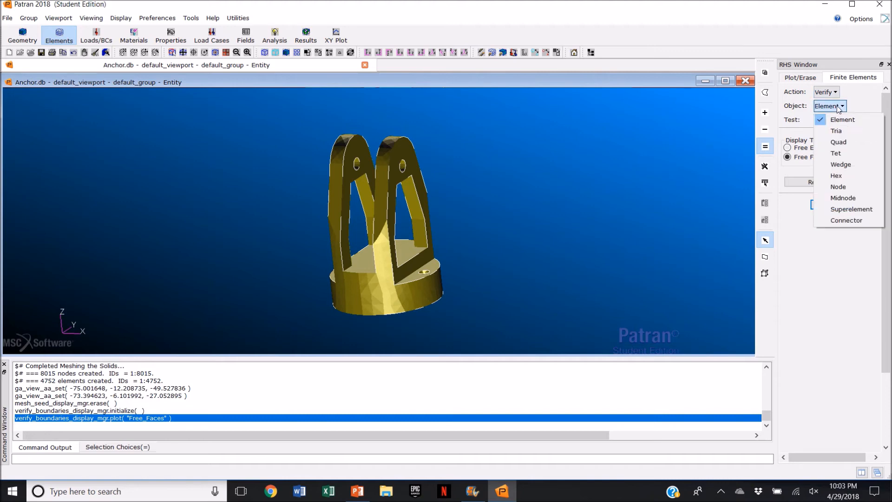
{"action": "left_click", "coordinate": [842, 154]}
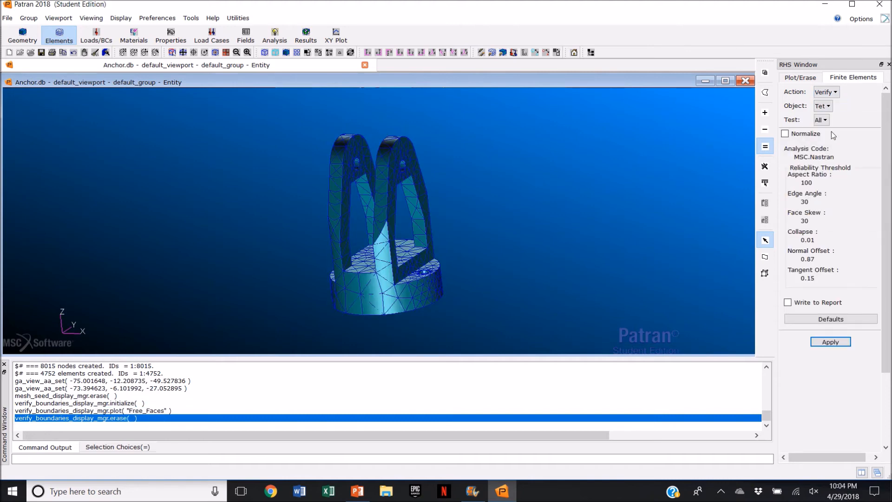
{"action": "left_click", "coordinate": [828, 344]}
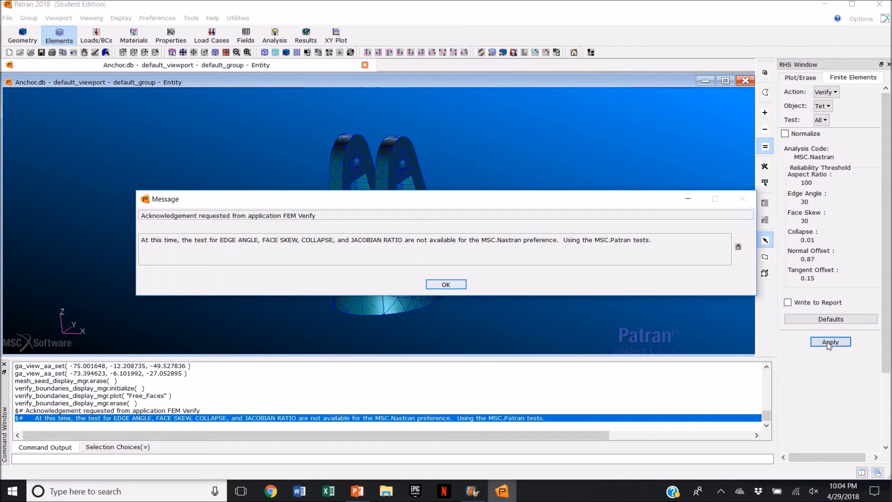
{"action": "left_click", "coordinate": [459, 285]}
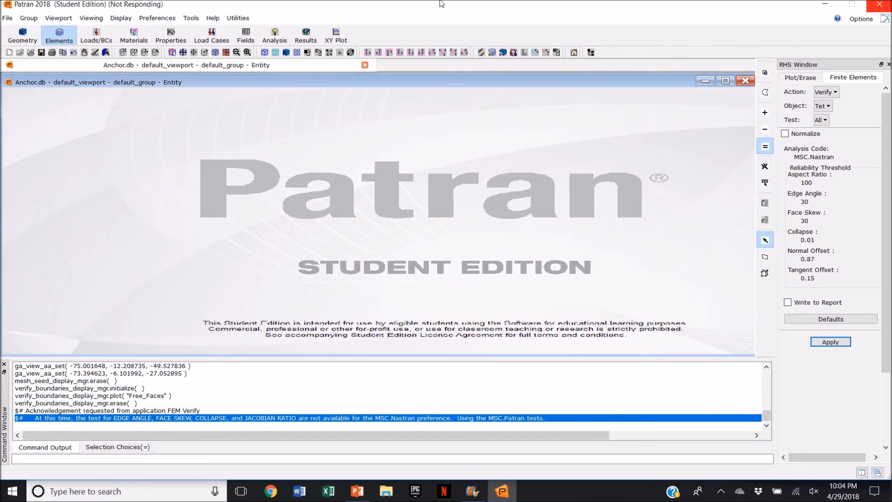
{"action": "mouse_move", "coordinate": [442, 3]}
{"action": "left_click", "coordinate": [377, 19]}
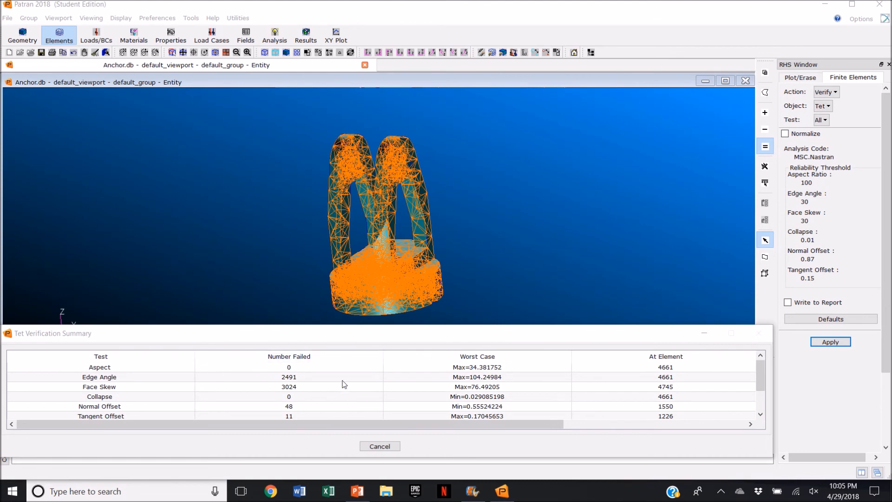
Step: Review the Tet verification summary results for every quality test
{"action": "scroll", "coordinate": [129, 385], "scroll_direction": "down", "scroll_amount": 1}
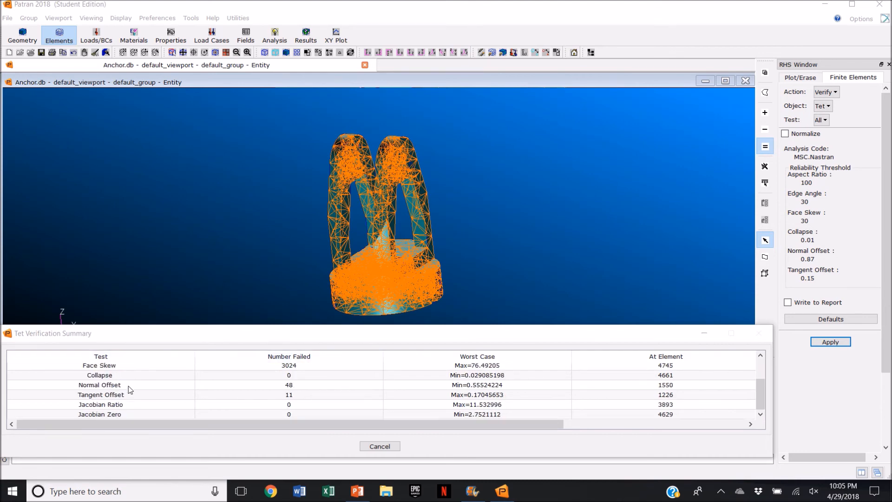
{"action": "scroll", "coordinate": [130, 401], "scroll_direction": "up", "scroll_amount": 1}
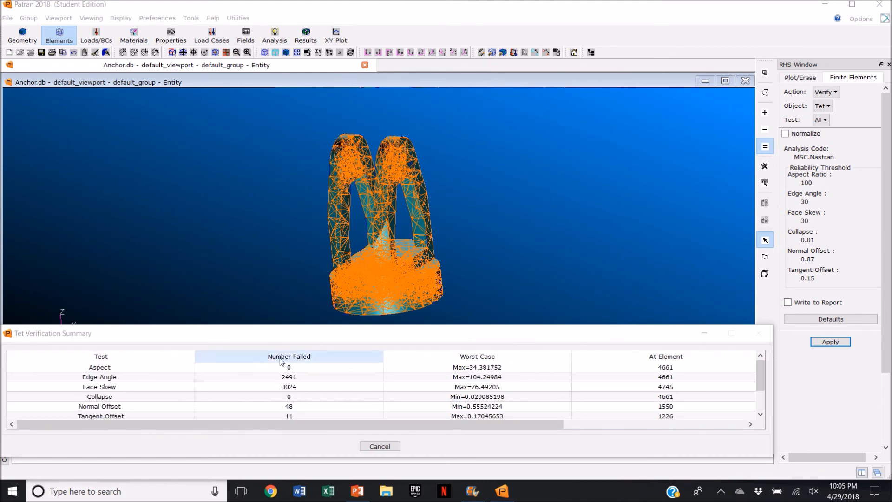
{"action": "scroll", "coordinate": [295, 398], "scroll_direction": "down", "scroll_amount": 1}
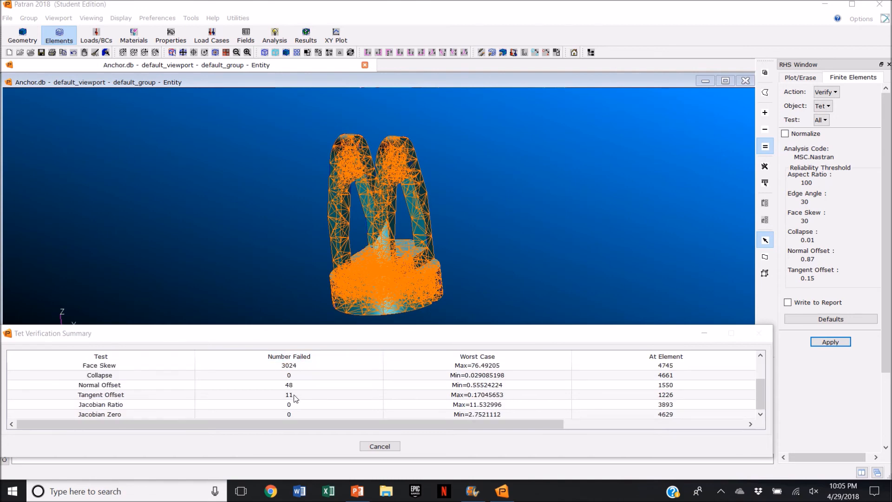
{"action": "scroll", "coordinate": [297, 405], "scroll_direction": "up", "scroll_amount": 1}
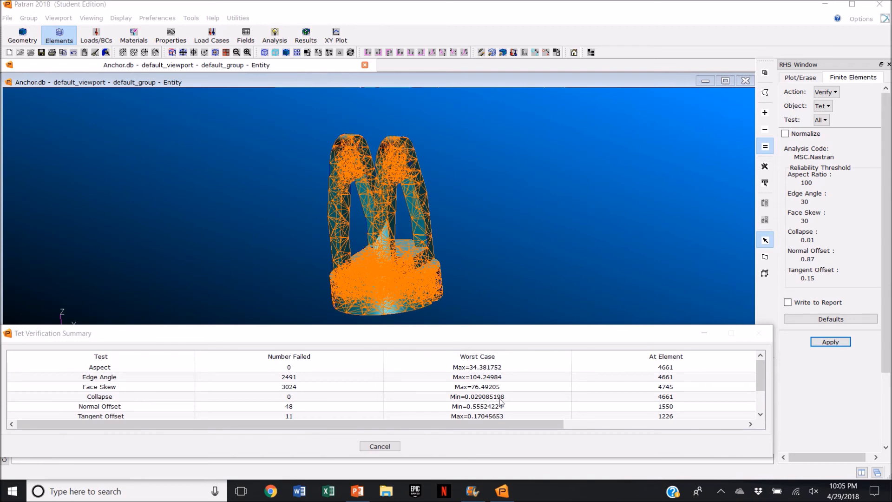
{"action": "scroll", "coordinate": [504, 399], "scroll_direction": "down", "scroll_amount": 1}
{"action": "scroll", "coordinate": [507, 400], "scroll_direction": "up", "scroll_amount": 1}
{"action": "scroll", "coordinate": [670, 370], "scroll_direction": "down", "scroll_amount": 1}
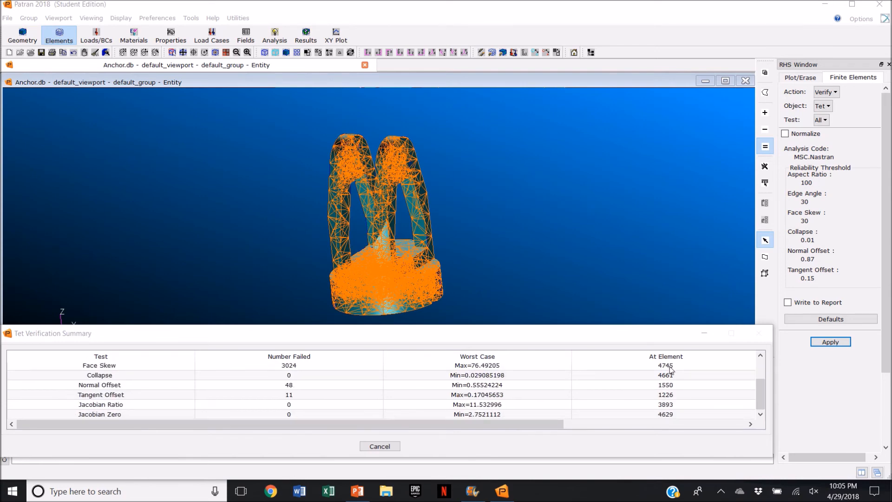
{"action": "scroll", "coordinate": [671, 372], "scroll_direction": "up", "scroll_amount": 1}
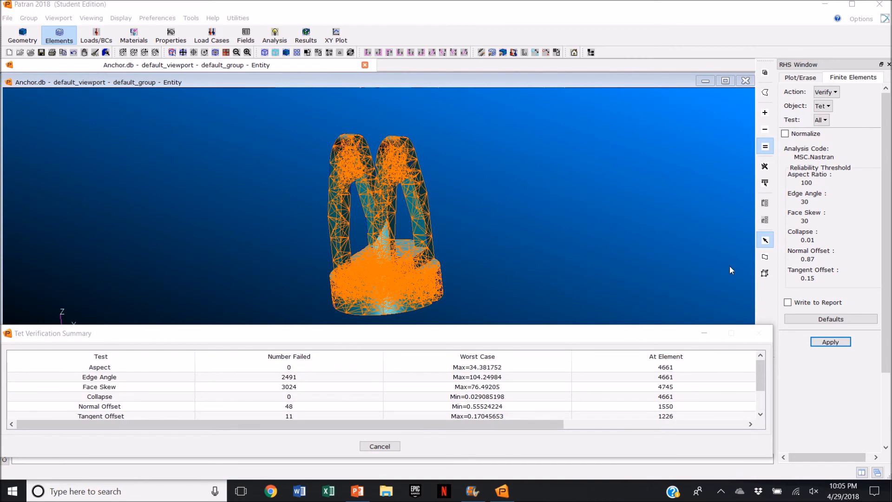
Step: Run the Tet verification for the Aspect test with color-coded elements
{"action": "left_click", "coordinate": [826, 120]}
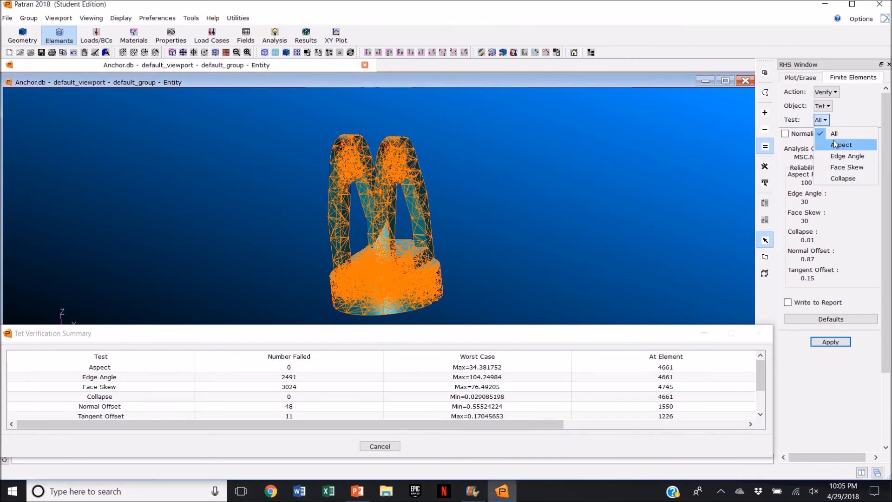
{"action": "left_click", "coordinate": [842, 145]}
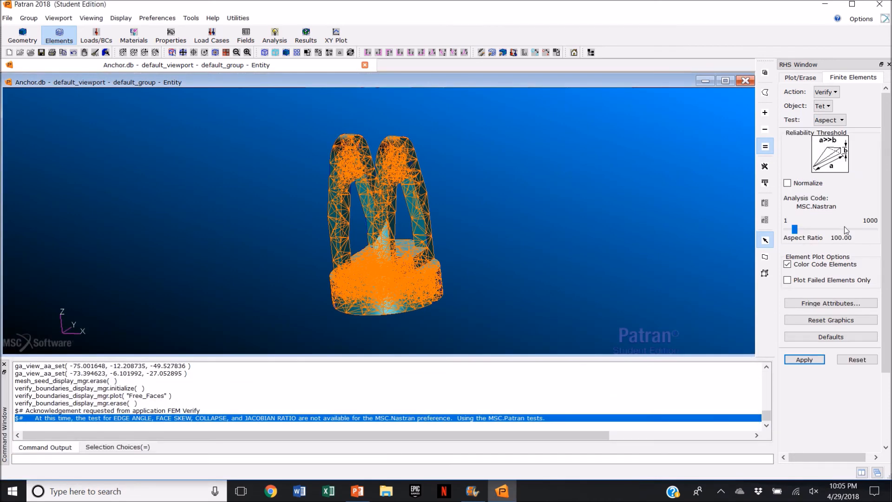
{"action": "left_click", "coordinate": [814, 362]}
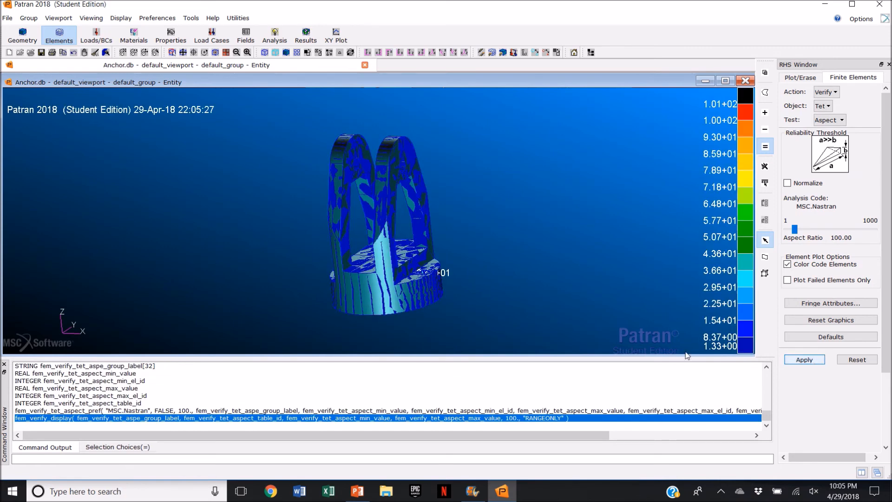
Step: Inspect the aspect ratio fringe plot on the model from several views
{"action": "middle_click_drag", "start_coordinate": [548, 261], "coordinate": [557, 274]}
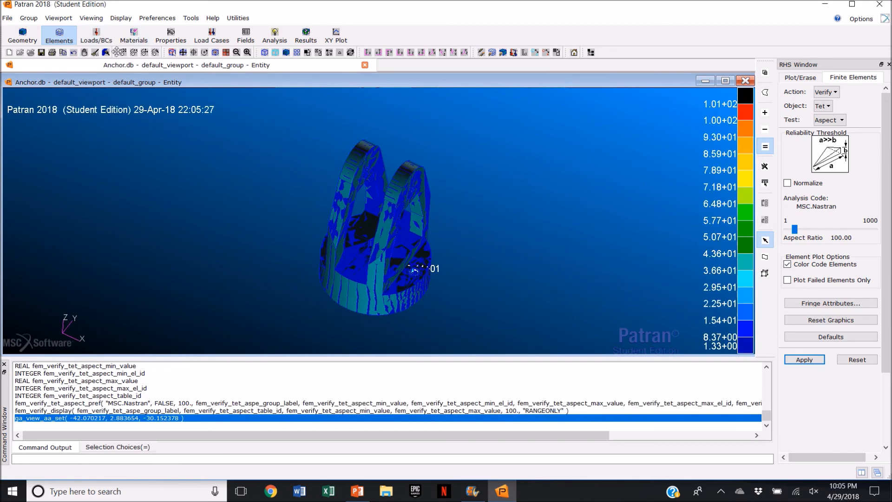
{"action": "left_click", "coordinate": [173, 52]}
{"action": "left_click", "coordinate": [425, 289]}
{"action": "middle_click_drag", "start_coordinate": [611, 234], "coordinate": [609, 232]}
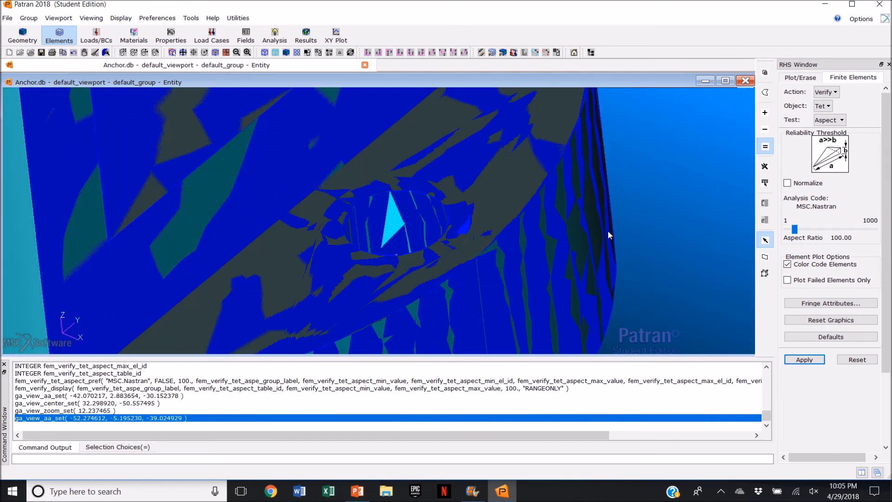
{"action": "left_click", "coordinate": [184, 53]}
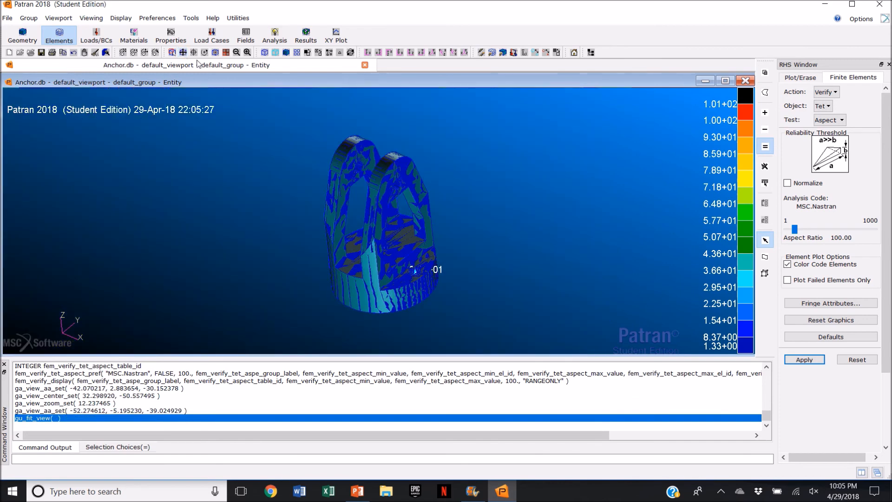
{"action": "left_click", "coordinate": [453, 52]}
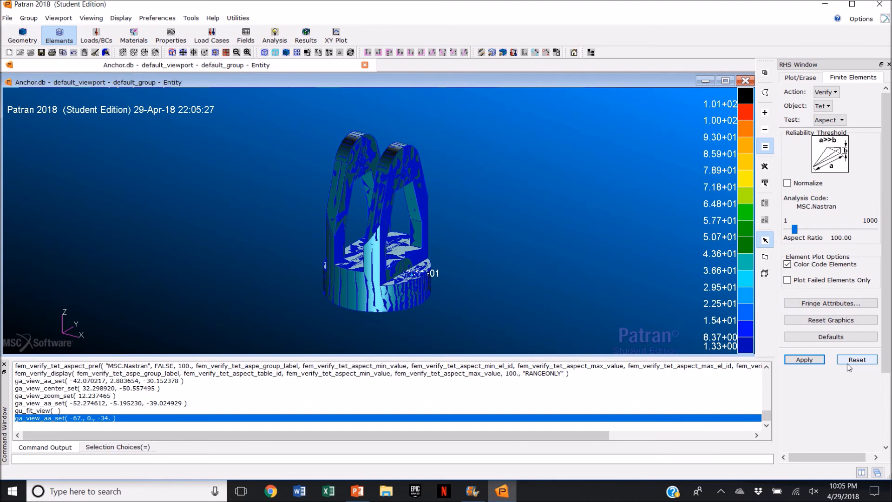
Step: Remesh Solid 1 with TetMesh parameters Maximum h/L 0.05 and global edge length 0.1, acknowledging the message
{"action": "left_click", "coordinate": [833, 93]}
{"action": "left_click", "coordinate": [832, 105]}
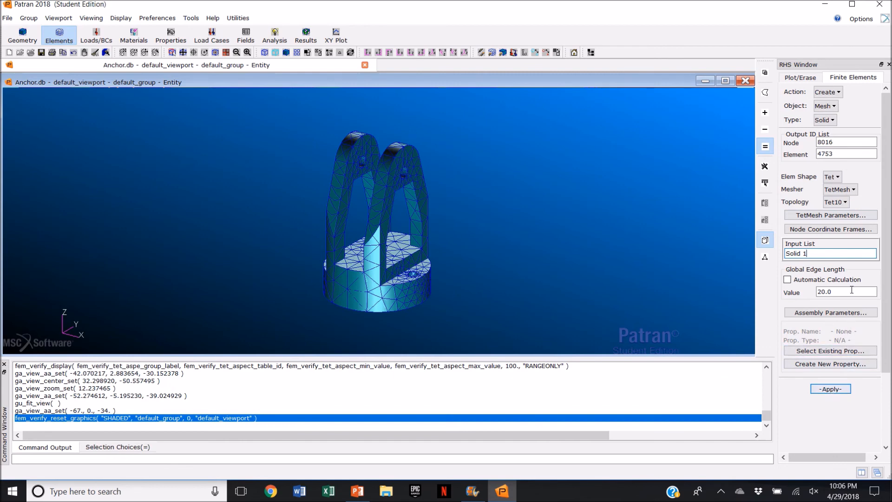
{"action": "left_click", "coordinate": [854, 215]}
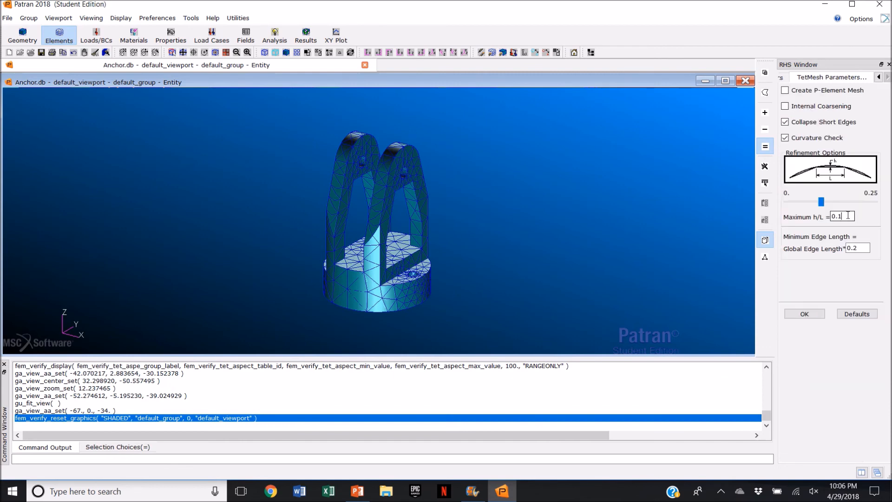
{"action": "left_click", "coordinate": [854, 247]}
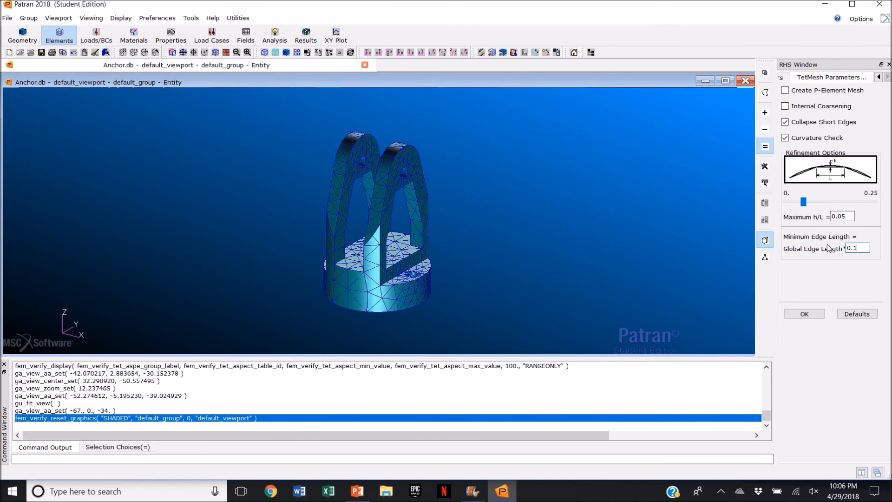
{"action": "left_click", "coordinate": [806, 314]}
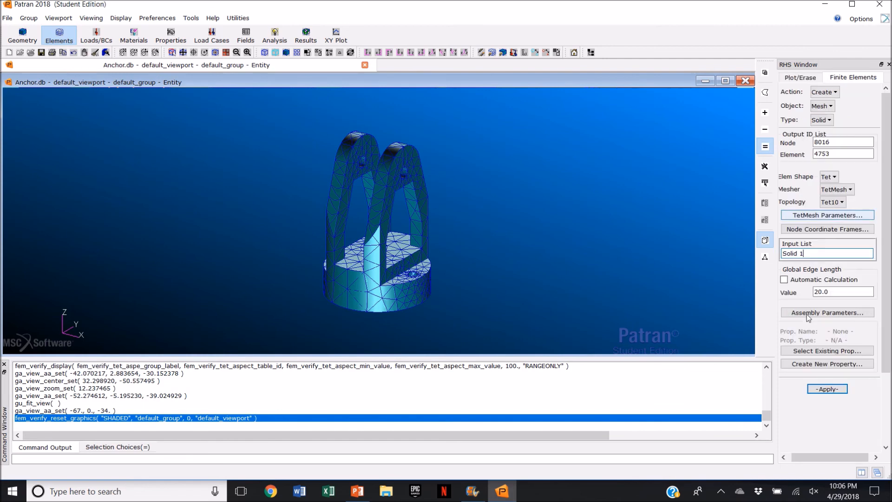
{"action": "left_click", "coordinate": [829, 389]}
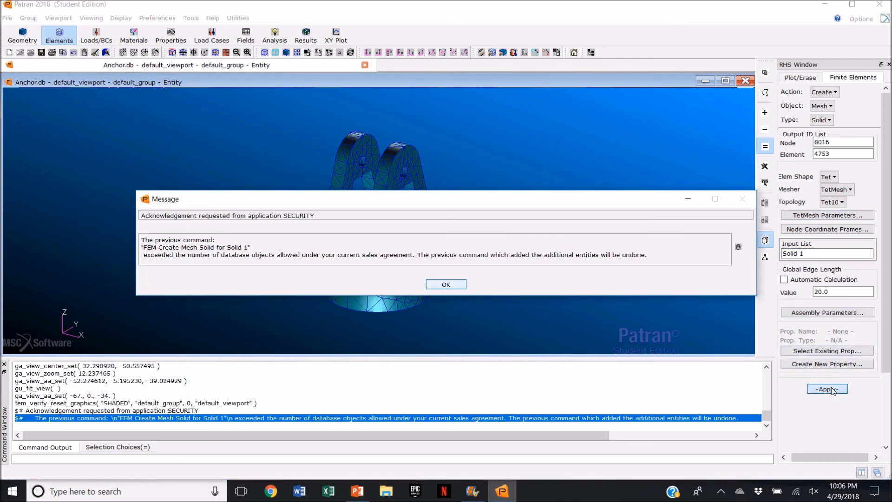
{"action": "left_click", "coordinate": [446, 285]}
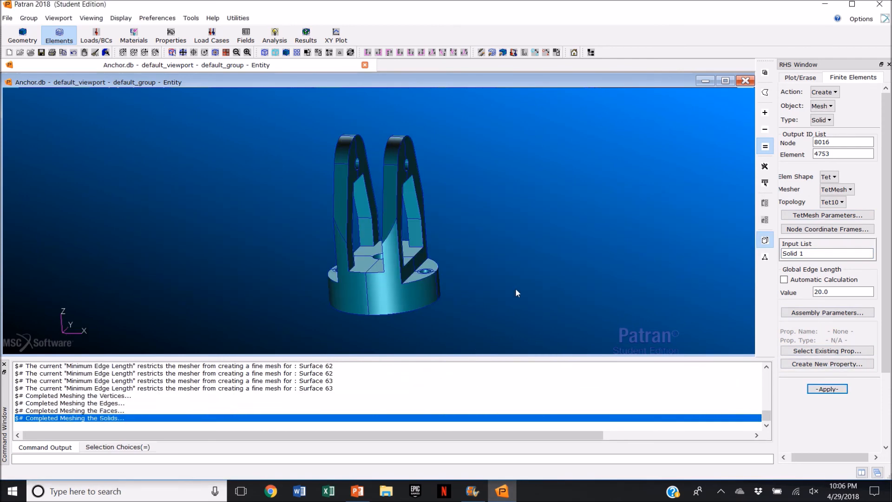
Step: Run the Tet verification with all quality tests on the refined mesh and acknowledge the message
{"action": "mouse_move", "coordinate": [548, 274]}
{"action": "middle_mouse_down"}
{"action": "mouse_move", "coordinate": [519, 267]}
{"action": "mouse_move", "coordinate": [613, 232]}
{"action": "middle_mouse_up"}
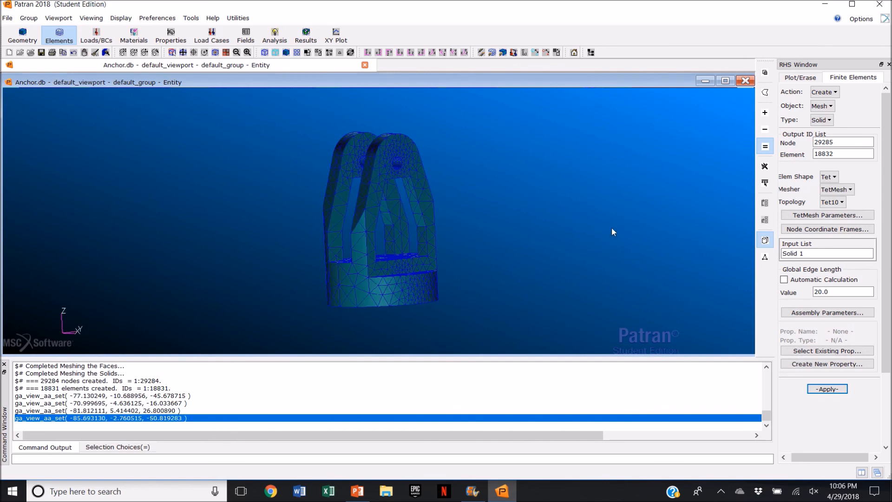
{"action": "left_click", "coordinate": [825, 93]}
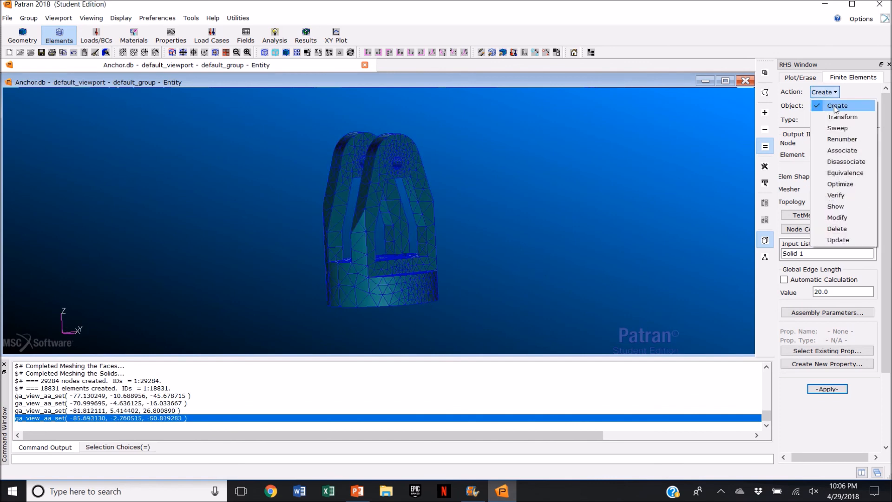
{"action": "left_click", "coordinate": [851, 195]}
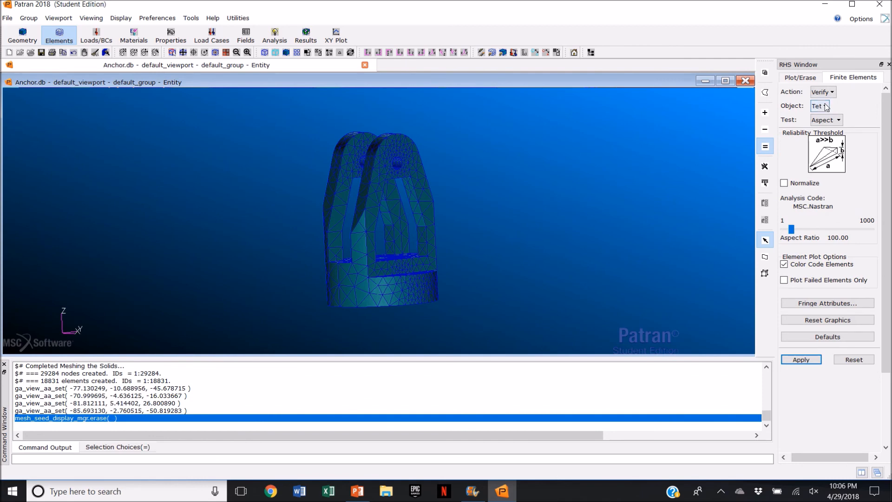
{"action": "left_click", "coordinate": [827, 120]}
{"action": "left_click", "coordinate": [837, 135]}
{"action": "left_click", "coordinate": [827, 342]}
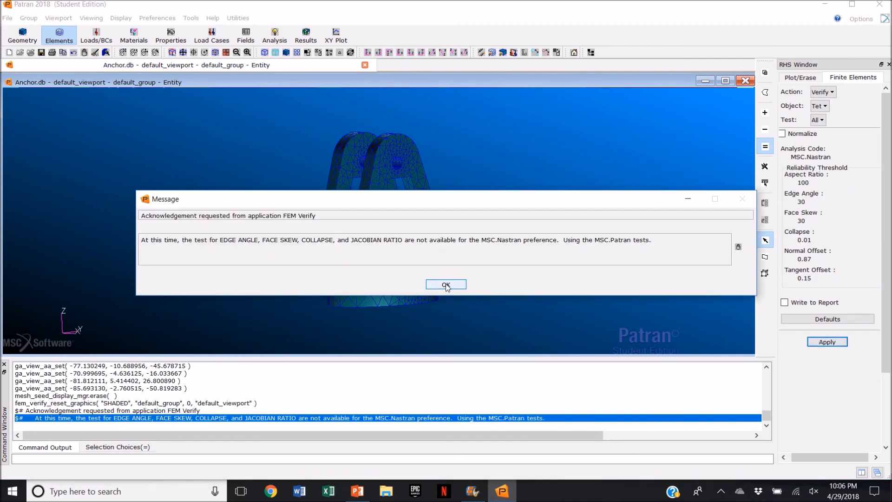
{"action": "left_click", "coordinate": [446, 286]}
{"action": "mouse_move", "coordinate": [374, 24]}
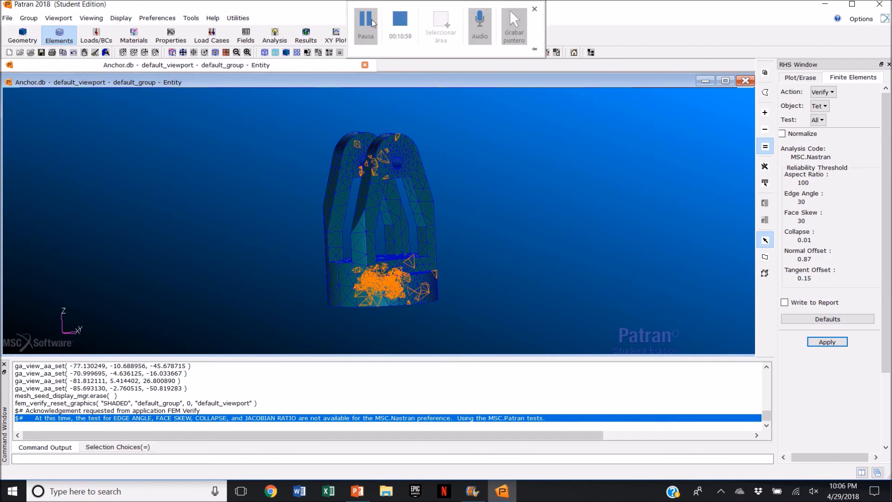
{"action": "left_click", "coordinate": [372, 22]}
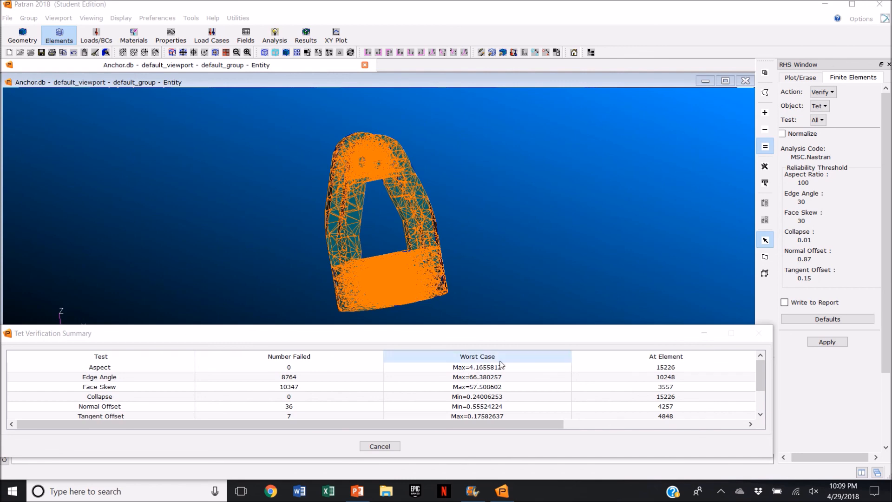
Step: Review the refined mesh's Tet verification summary table
{"action": "scroll", "coordinate": [492, 390], "scroll_direction": "down", "scroll_amount": 1}
{"action": "scroll", "coordinate": [497, 398], "scroll_direction": "up", "scroll_amount": 1}
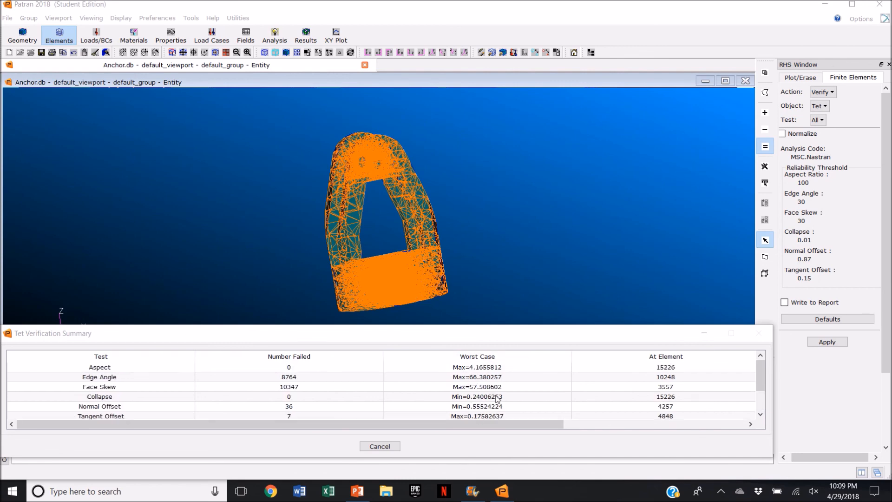
{"action": "mouse_move", "coordinate": [511, 260]}
{"action": "middle_mouse_down"}
{"action": "mouse_move", "coordinate": [530, 259]}
{"action": "mouse_move", "coordinate": [529, 271]}
{"action": "middle_mouse_up"}
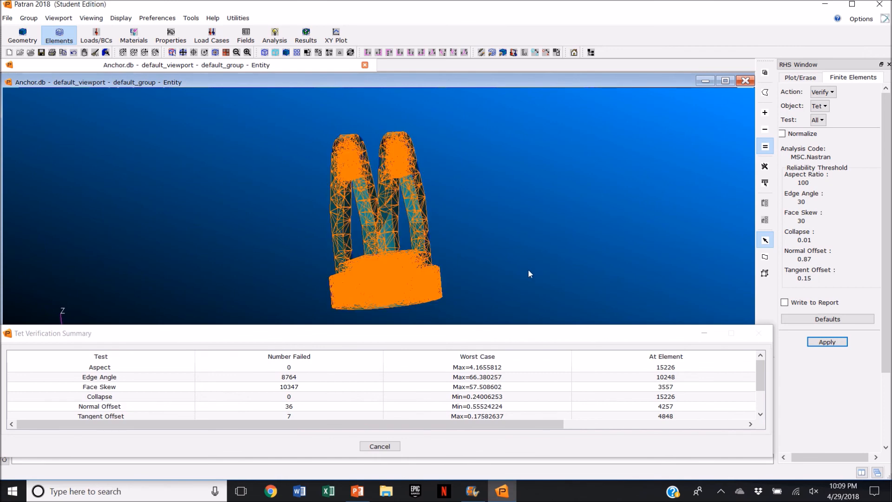
Step: Run the Tet Aspect verification with the aspect ratio threshold set to 6.29
{"action": "left_click", "coordinate": [819, 120]}
{"action": "left_click", "coordinate": [825, 145]}
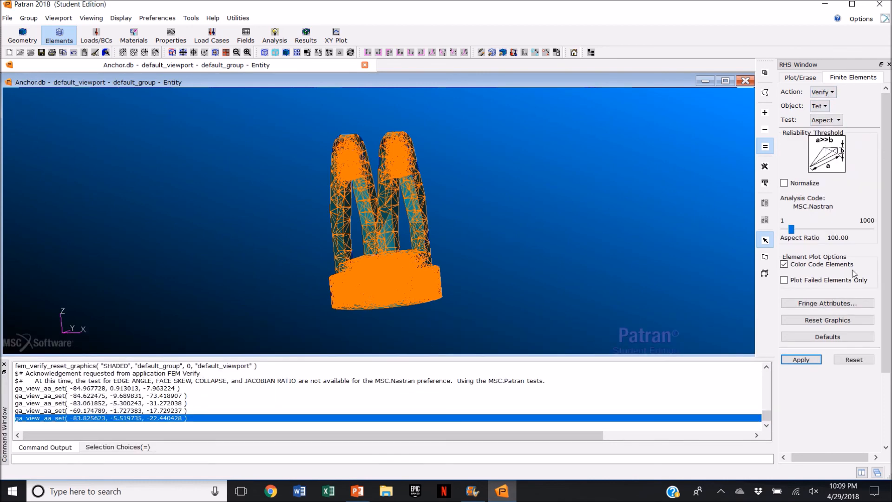
{"action": "left_click", "coordinate": [801, 360]}
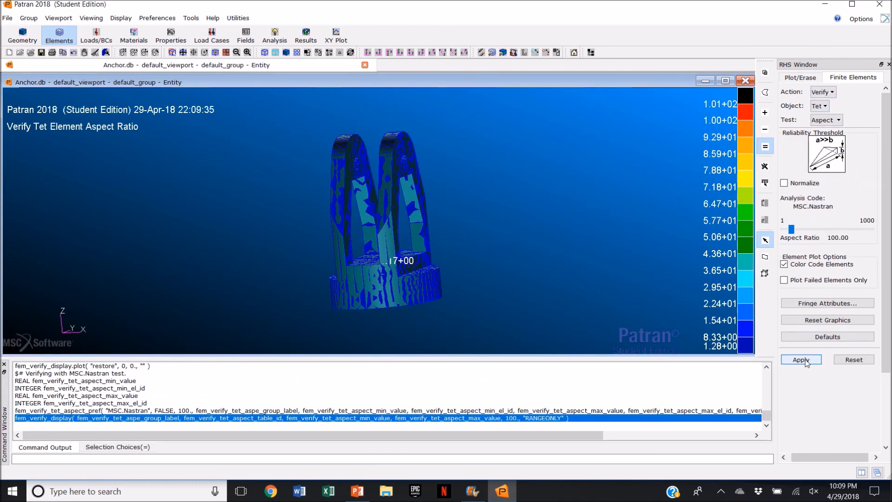
{"action": "left_click_drag", "start_coordinate": [791, 229], "coordinate": [783, 235]}
{"action": "left_click", "coordinate": [801, 360]}
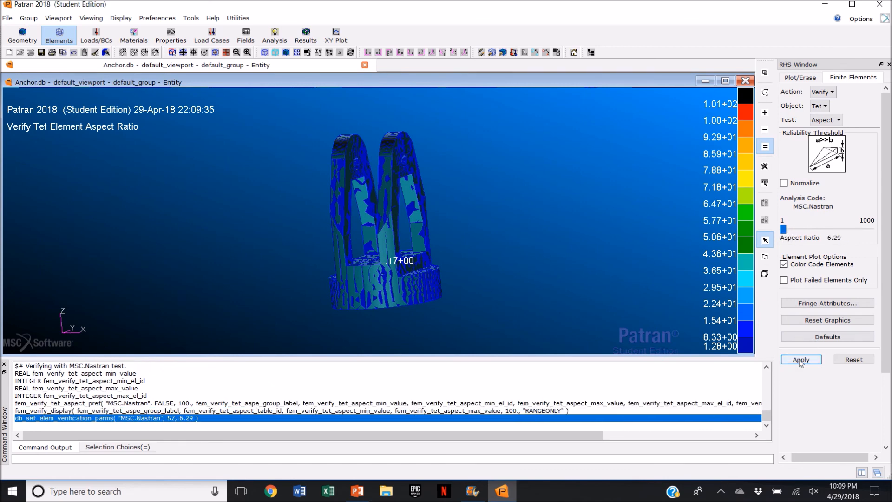
Step: Examine the refined aspect ratio plot around the model from several viewpoints
{"action": "middle_click_drag", "start_coordinate": [520, 296], "coordinate": [536, 288]}
{"action": "middle_click_drag", "start_coordinate": [536, 289], "coordinate": [533, 269]}
{"action": "middle_click_drag", "start_coordinate": [465, 220], "coordinate": [422, 255]}
{"action": "left_click_drag", "start_coordinate": [407, 264], "coordinate": [432, 287]}
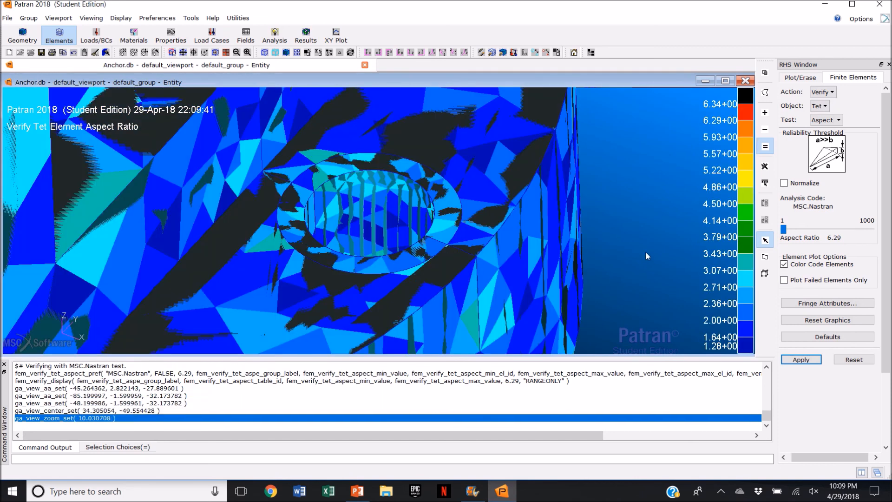
{"action": "left_click", "coordinate": [454, 53]}
{"action": "left_click", "coordinate": [183, 52]}
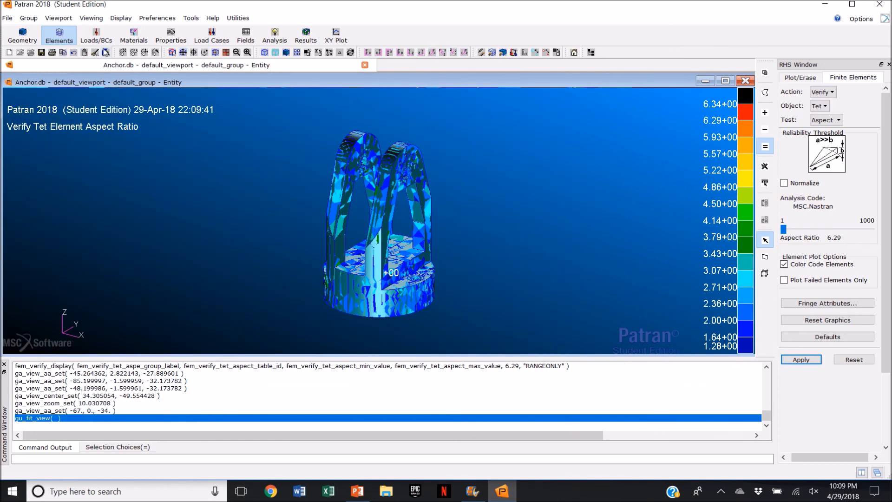
Step: Quit the program
{"action": "left_click", "coordinate": [8, 18]}
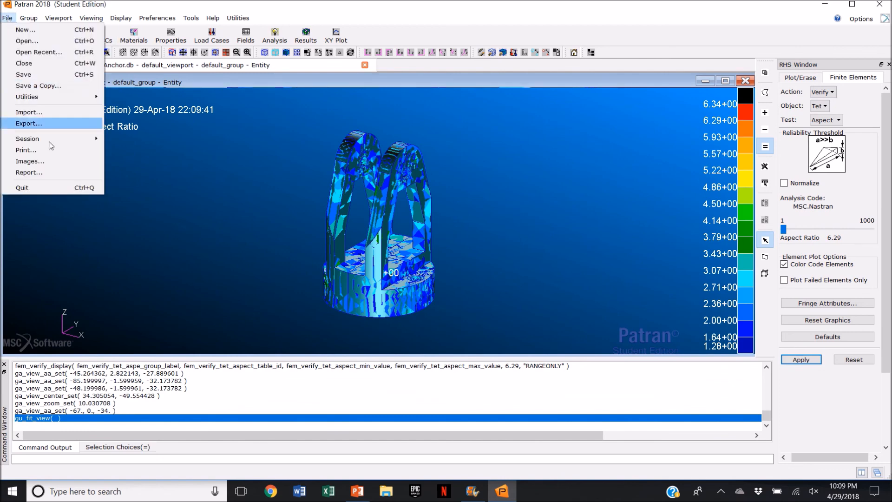
{"action": "left_click", "coordinate": [53, 188]}
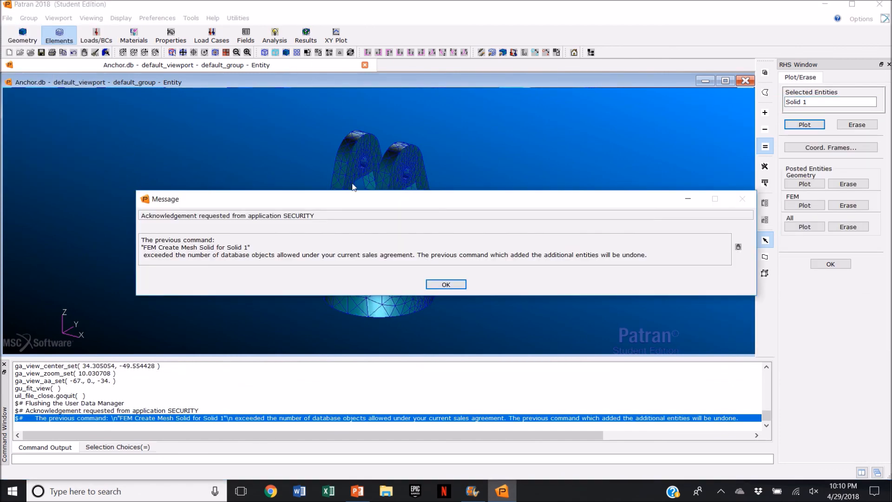